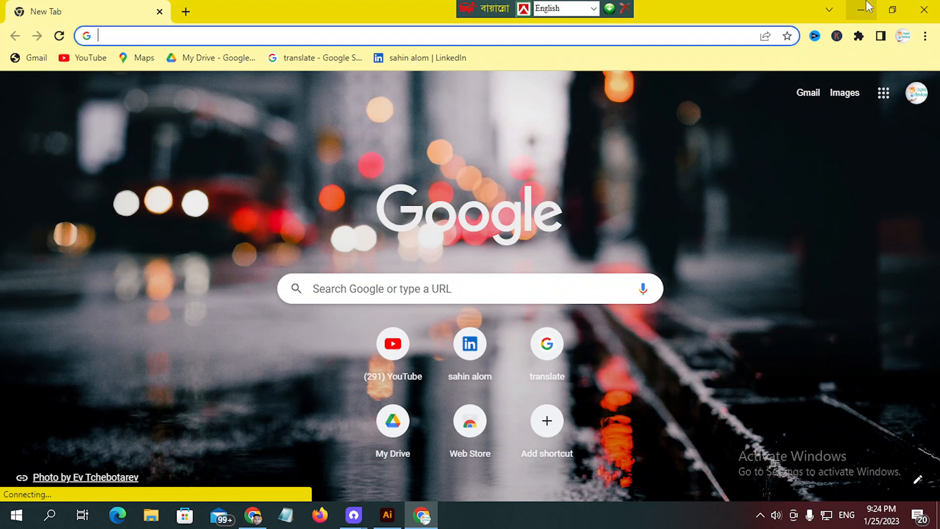
- Minimize the browser window and refresh the desktop
left_click(860, 10)
right_click(744, 54)
left_click(765, 94)
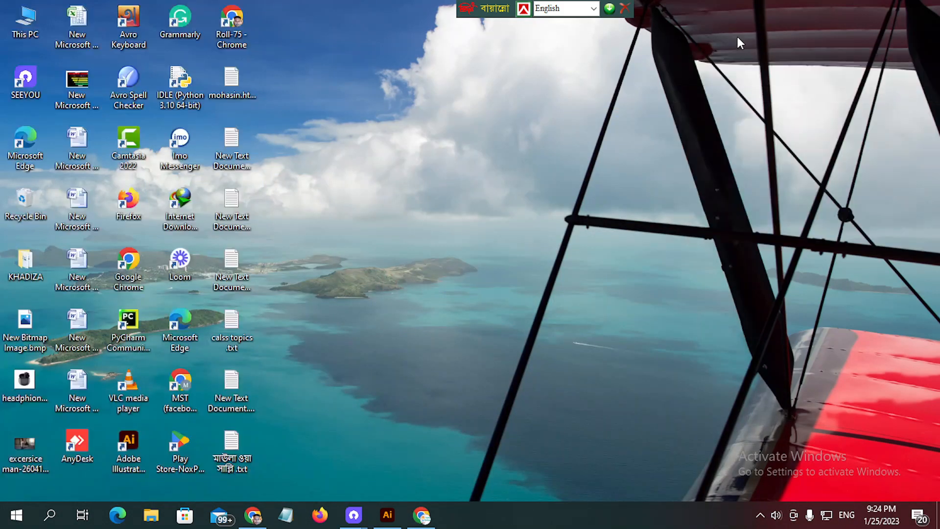
right_click(736, 34)
left_click(751, 75)
right_click(738, 18)
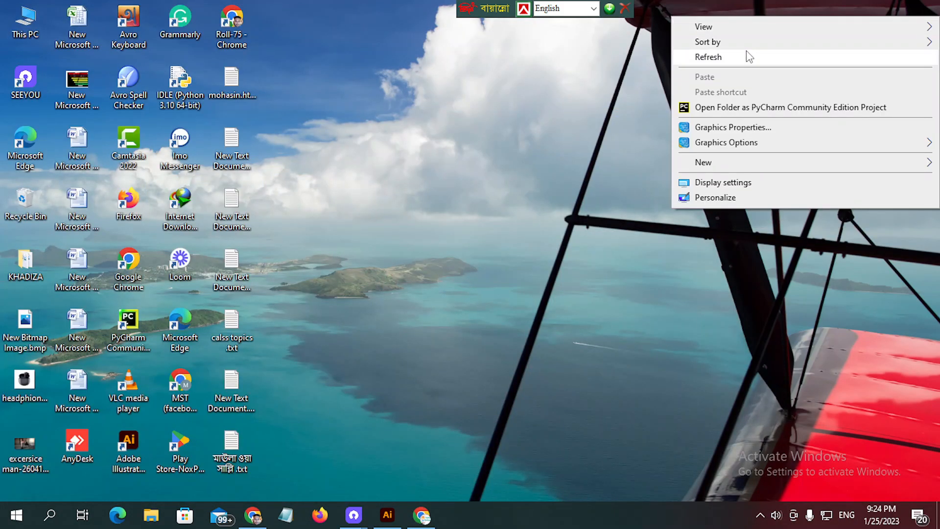
left_click(747, 56)
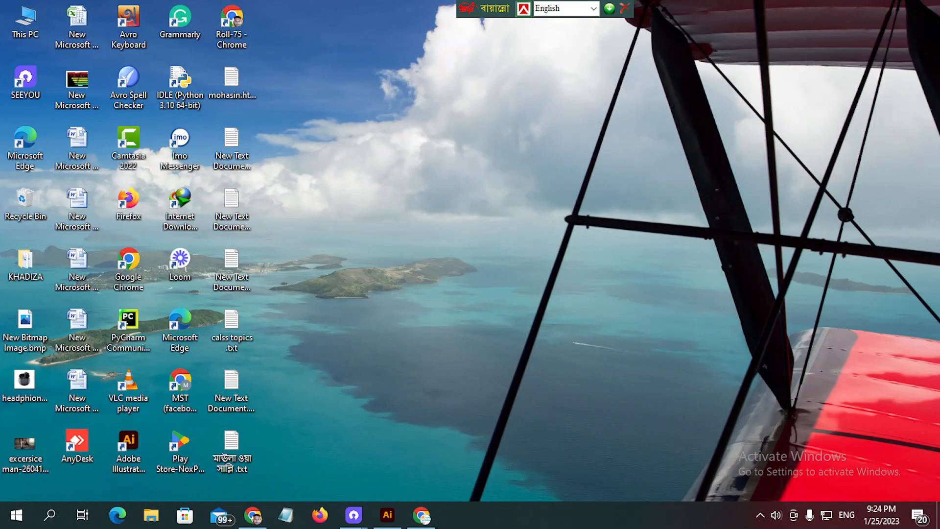
- Switch to Adobe Illustrator, open the recent file "circle logo and adidas log with bland v oi.ai" and collapse the Actions panel
left_click(386, 514)
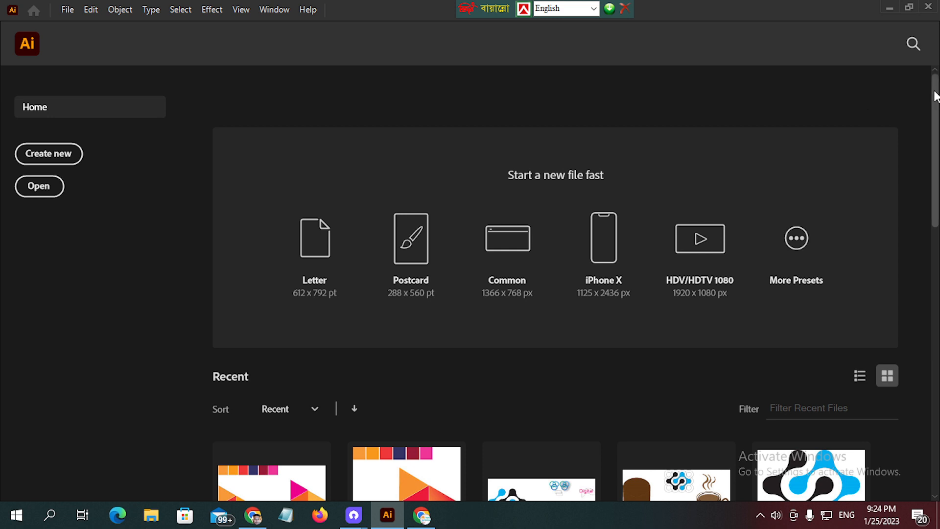
left_click_drag(935, 98, 915, 235)
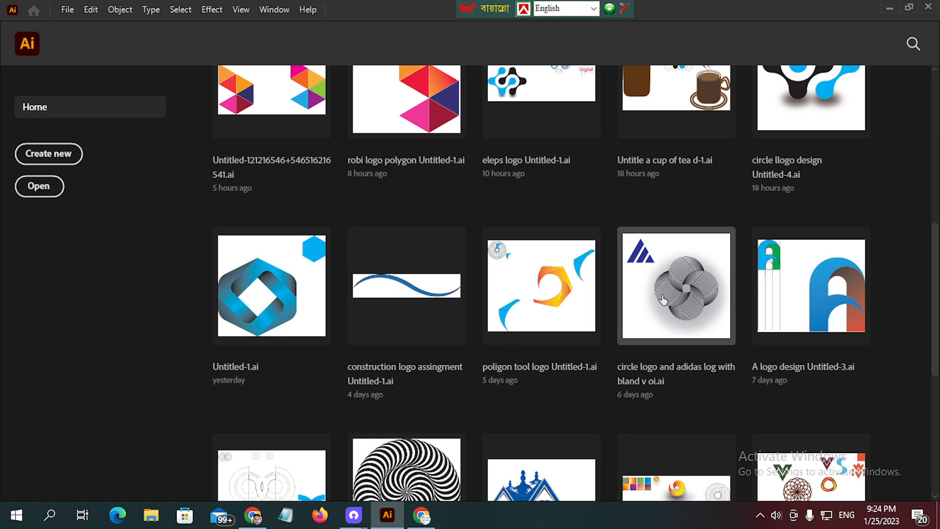
left_click(614, 402)
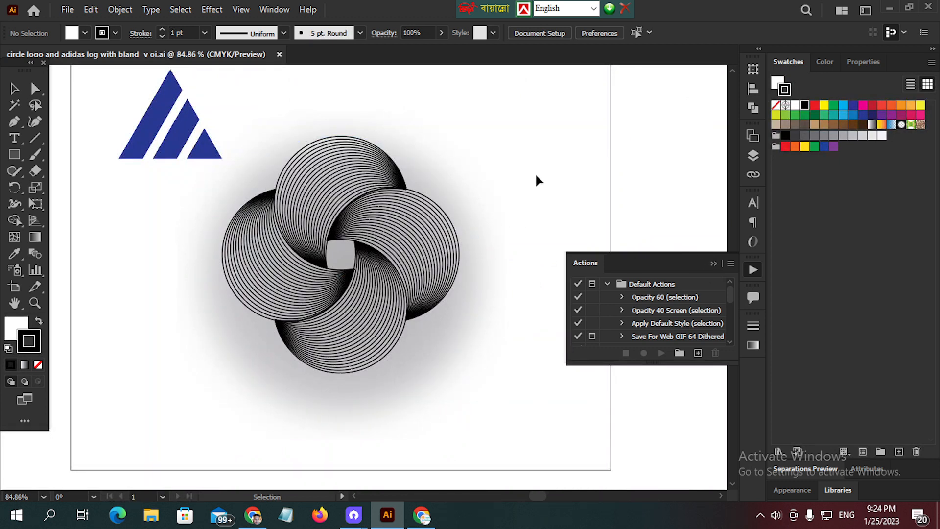
left_click(711, 263)
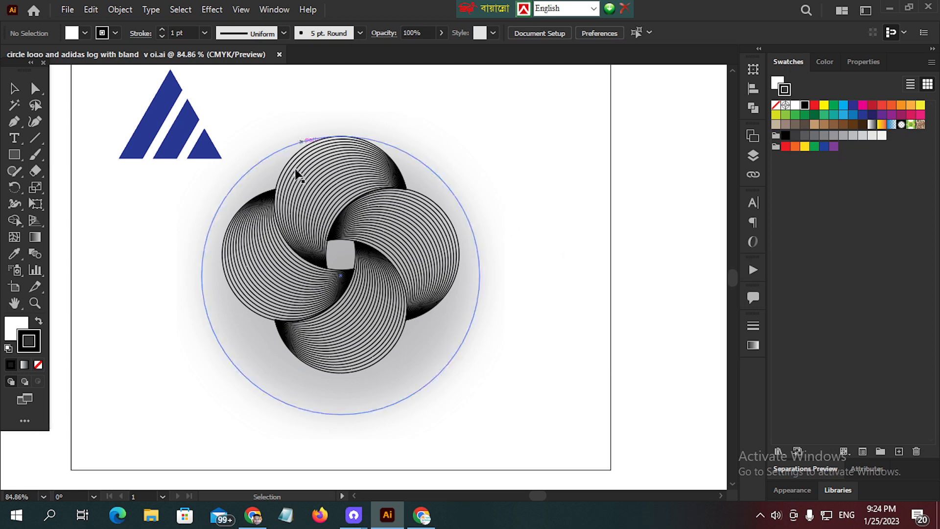
- Examine the centre and overall shape of the four-lobed line-pattern logo up close
key("z")
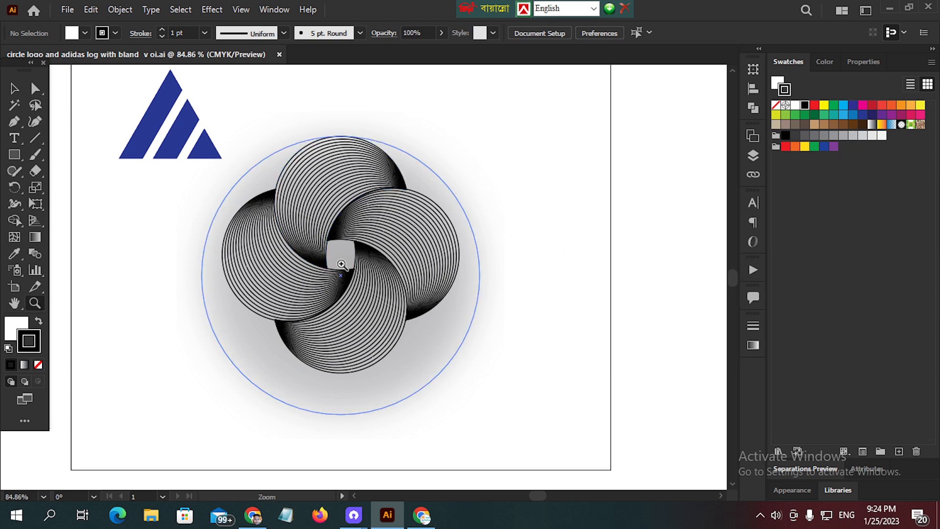
left_click(341, 264)
left_click_drag(341, 265, 341, 265)
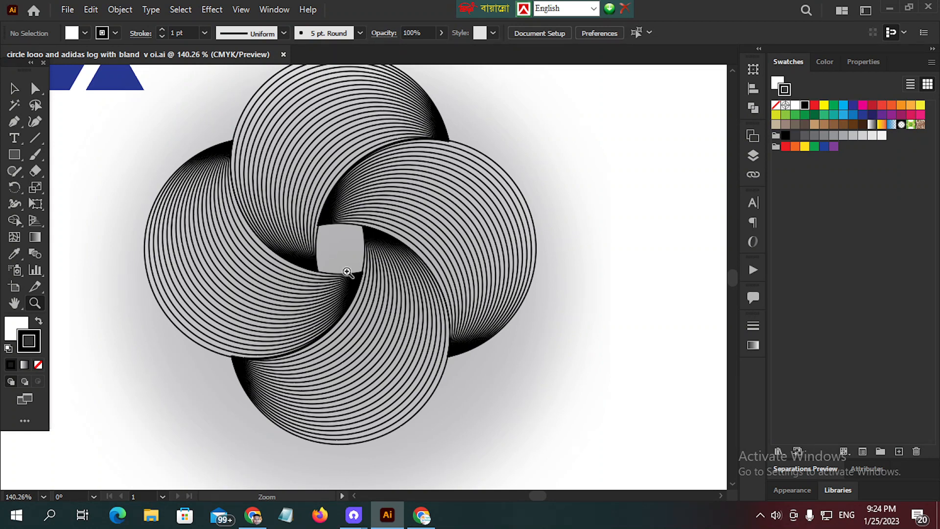
scroll(415, 210, "down", 3)
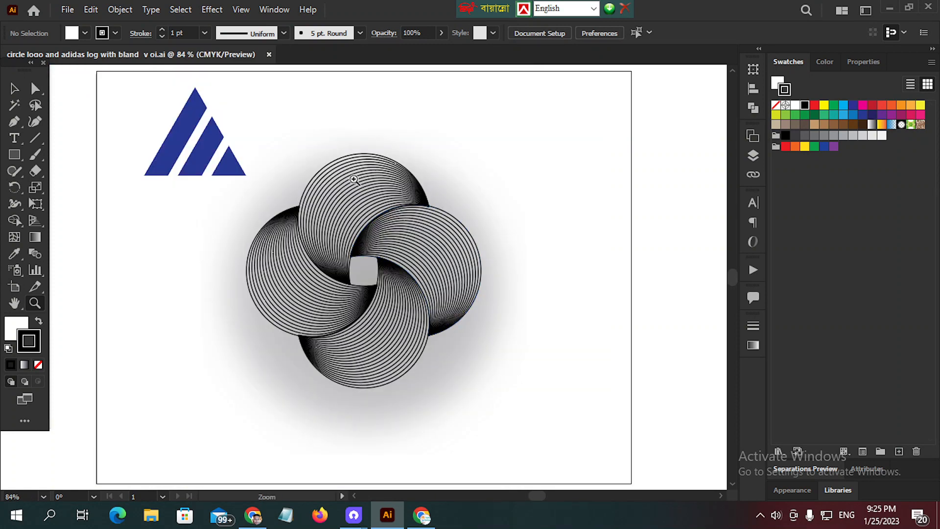
scroll(375, 195, "down", 1)
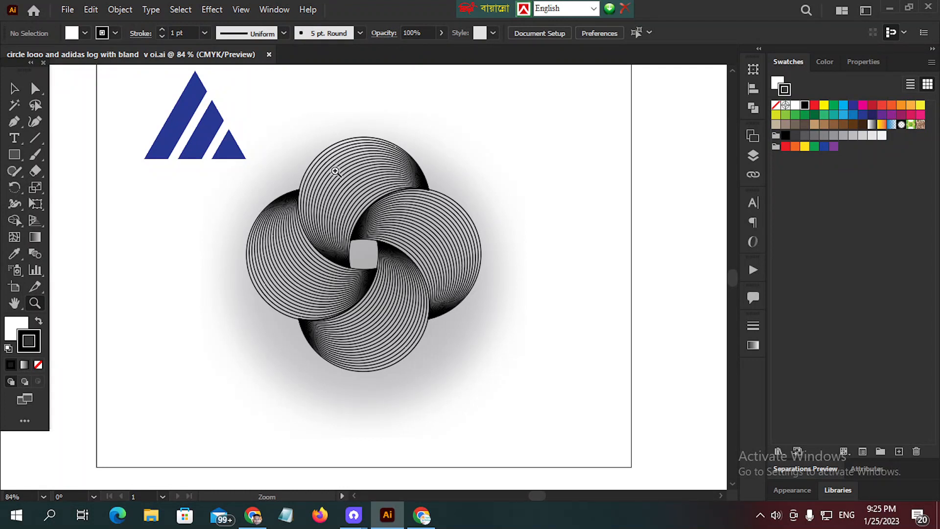
key("v")
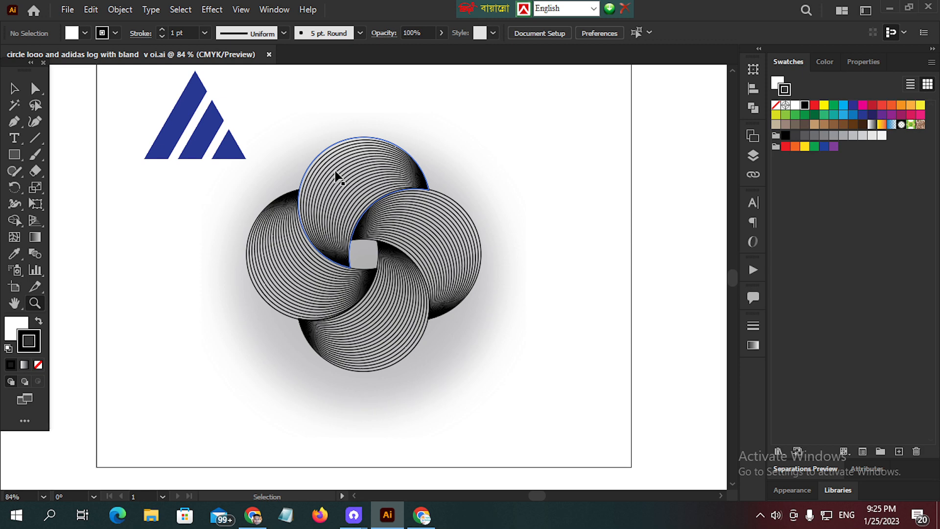
- Create a new A4 print document in landscape orientation, 841.8898 by 595.2756 pt, with CMYK color and 300 ppi raster effects
key("ctrl+n")
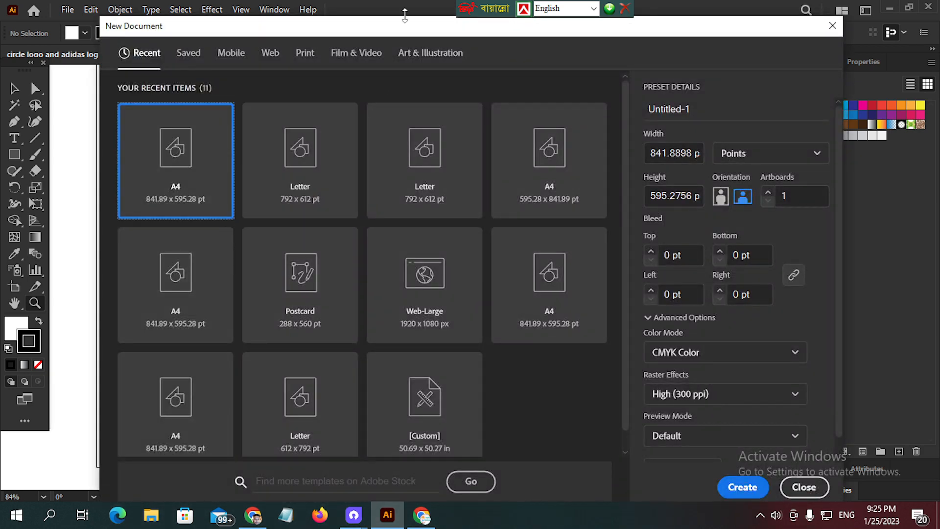
left_click_drag(408, 29, 371, 31)
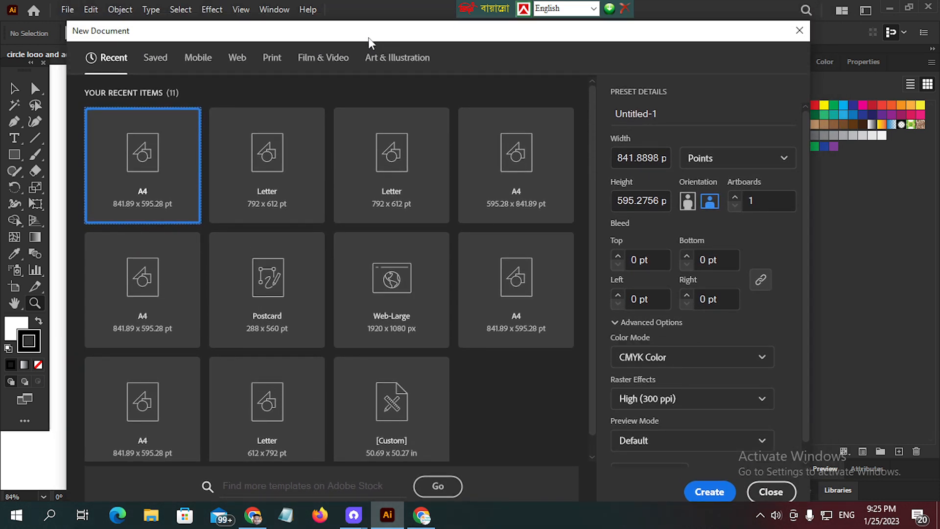
left_click(274, 58)
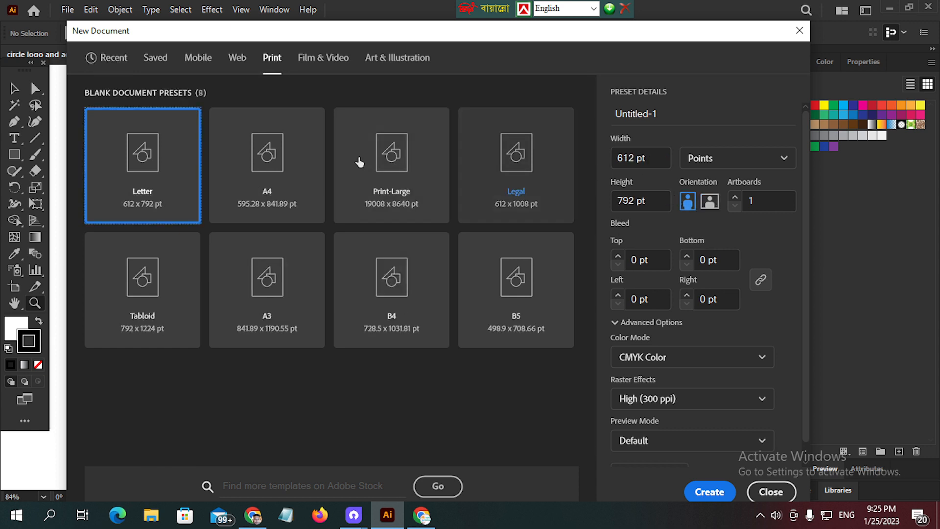
left_click(300, 176)
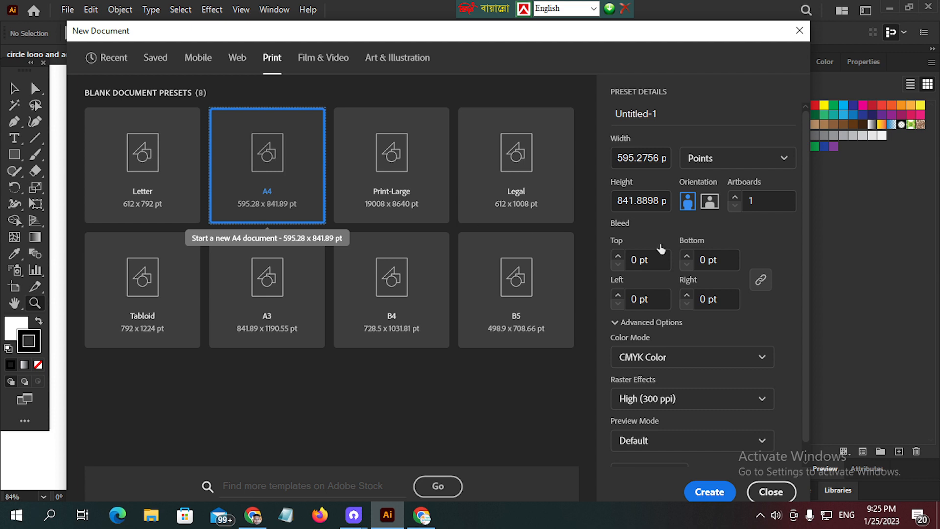
left_click(709, 202)
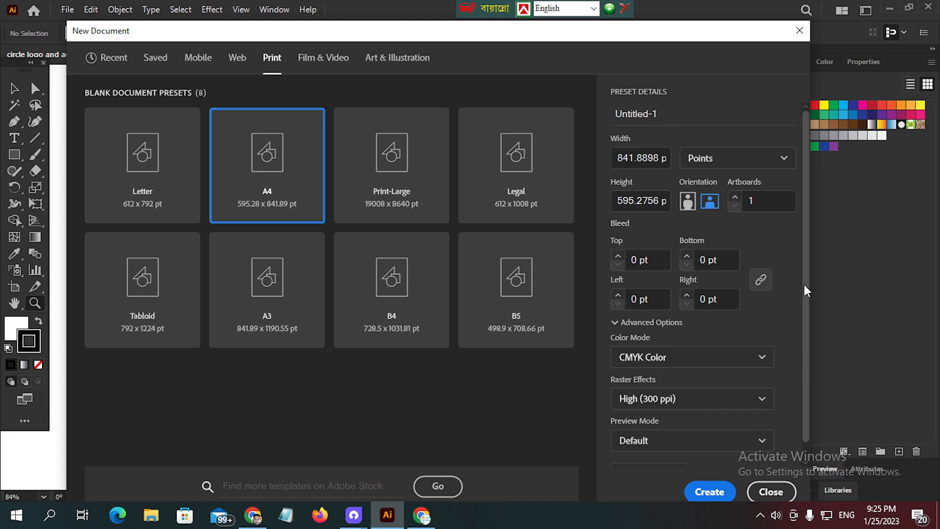
scroll(804, 283, "down", 2)
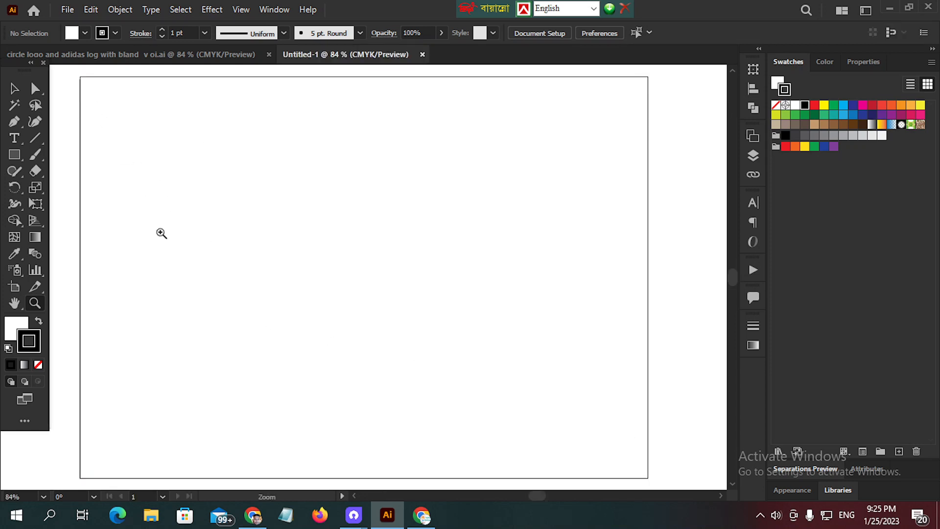
- Return to the circle logo document and ungroup the logo from its shadow circle
left_click(14, 155)
left_click(193, 56)
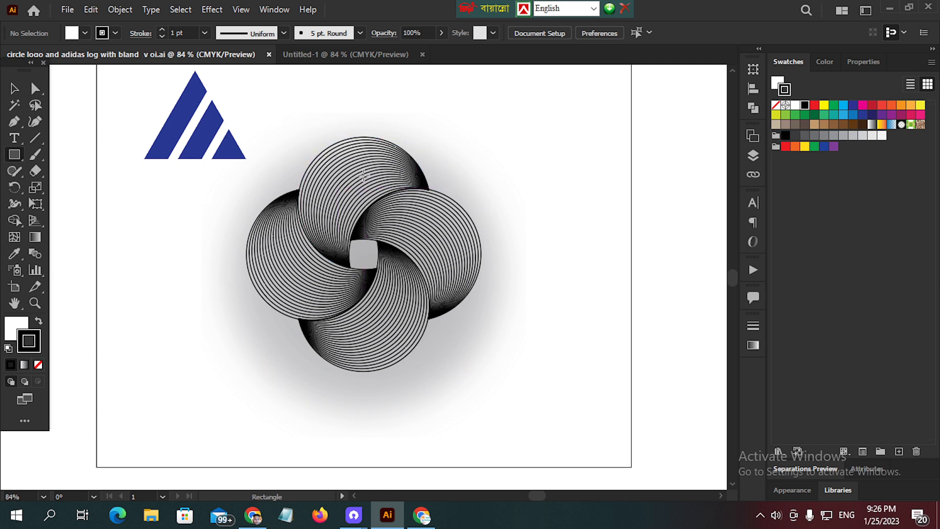
left_click_drag(341, 96, 376, 213)
left_click_drag(384, 289, 383, 290)
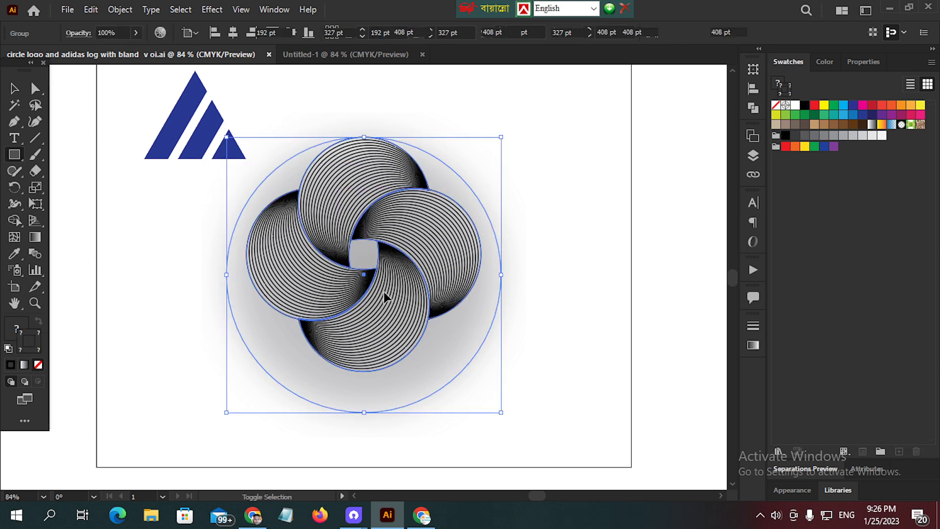
key("shift+ctrl+g")
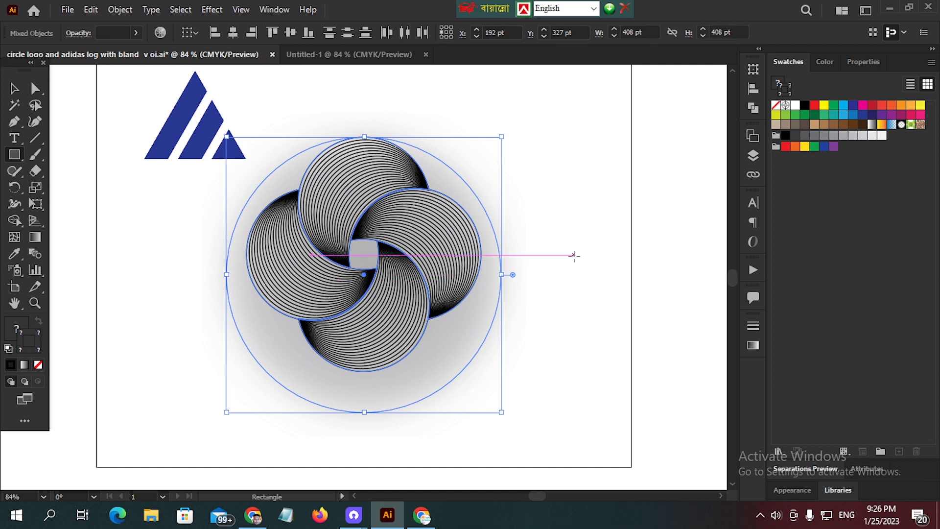
left_click(569, 218, "ctrl")
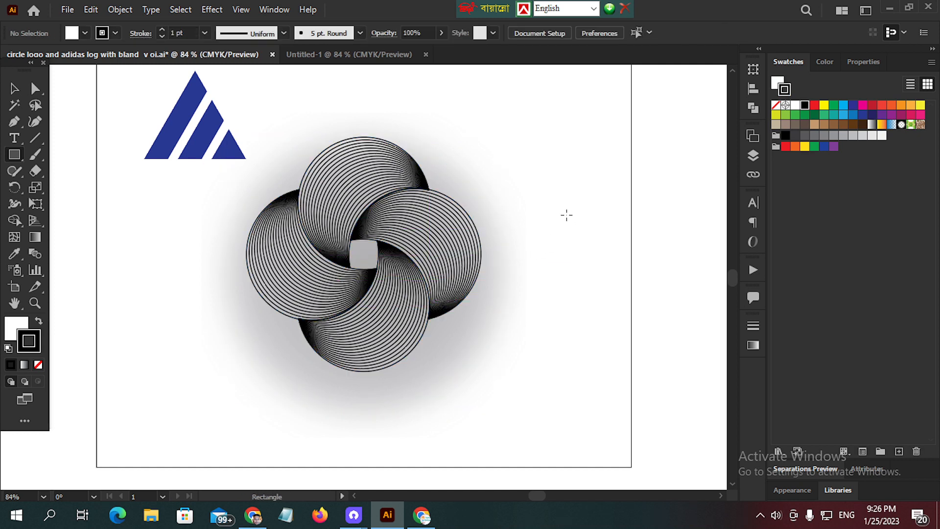
- Ungroup the four-lobed shape into its separate blends
left_click(370, 173, "ctrl")
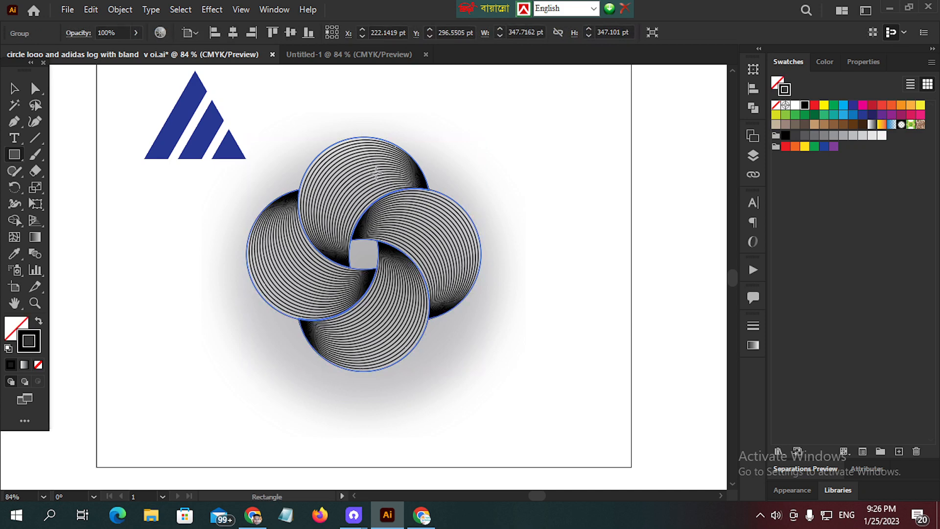
right_click(371, 171)
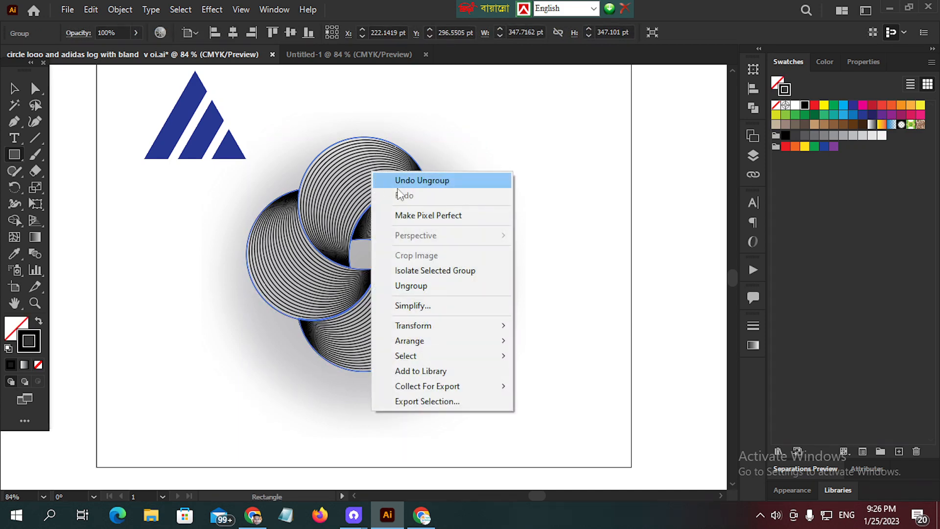
left_click(417, 286)
left_click(525, 166, "ctrl")
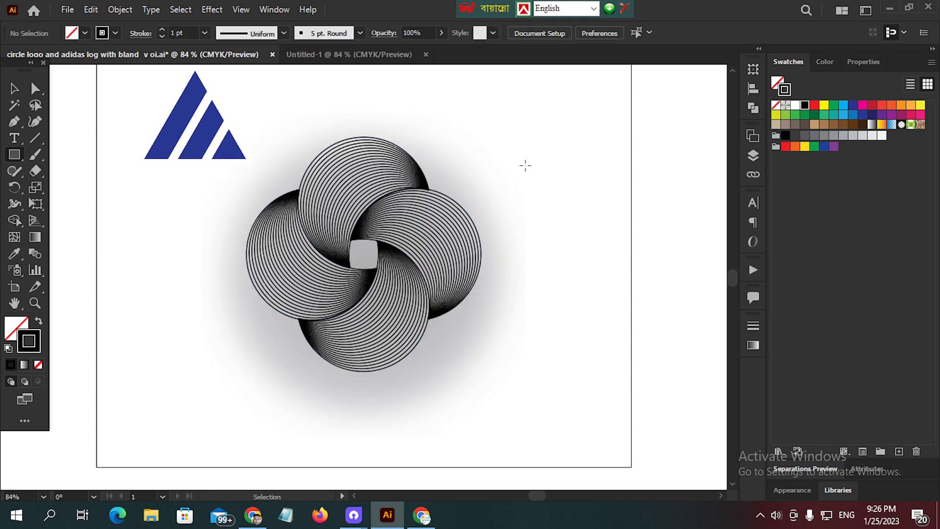
- Move the logo's upper blend out beside the logo and rotate it so its crescent opening faces right
left_click_drag(387, 195, 601, 197)
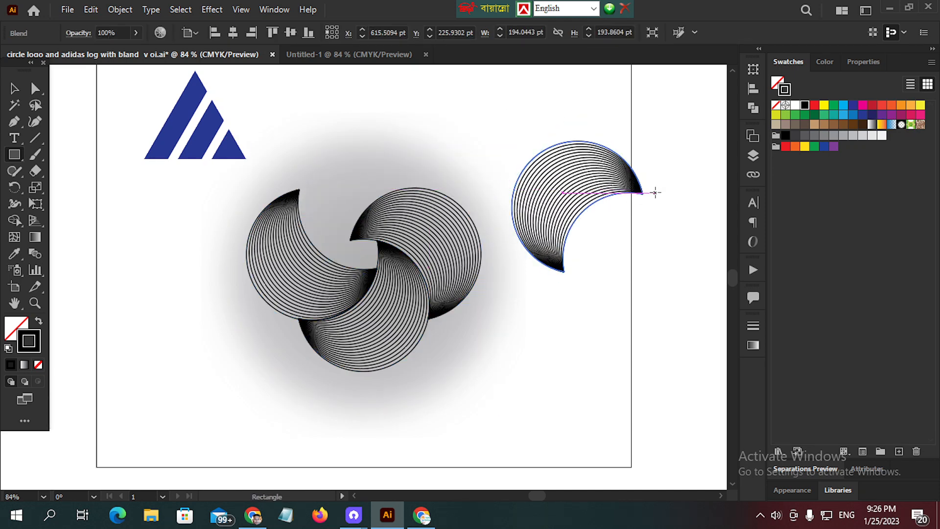
key("ctrl")
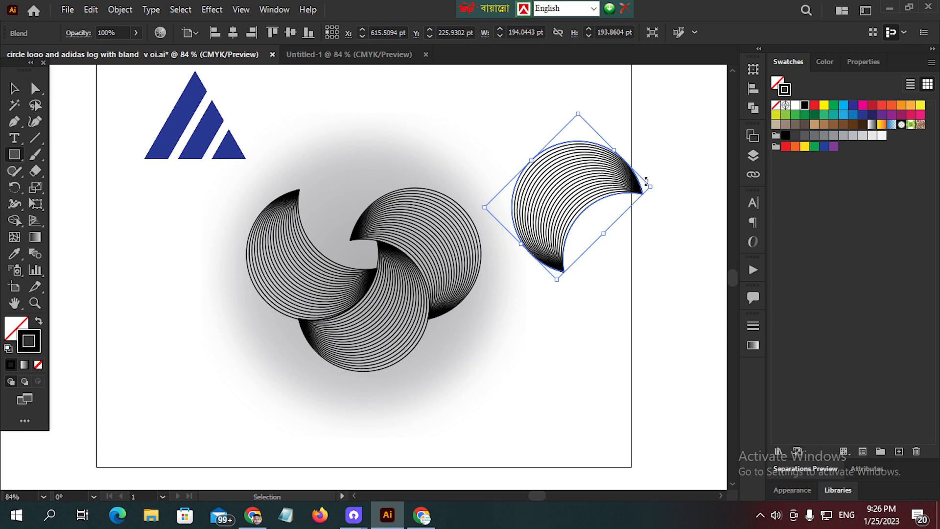
left_click_drag(653, 179, 631, 147)
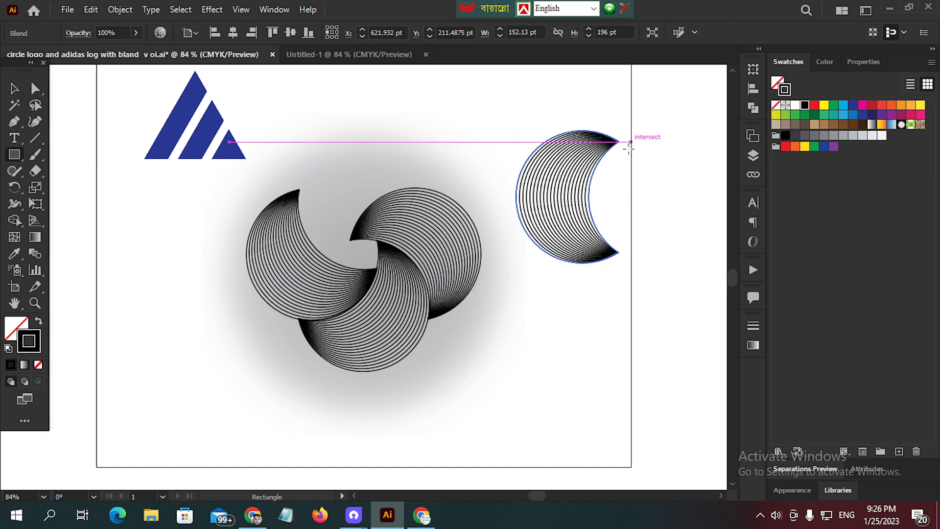
left_click(583, 343, "ctrl")
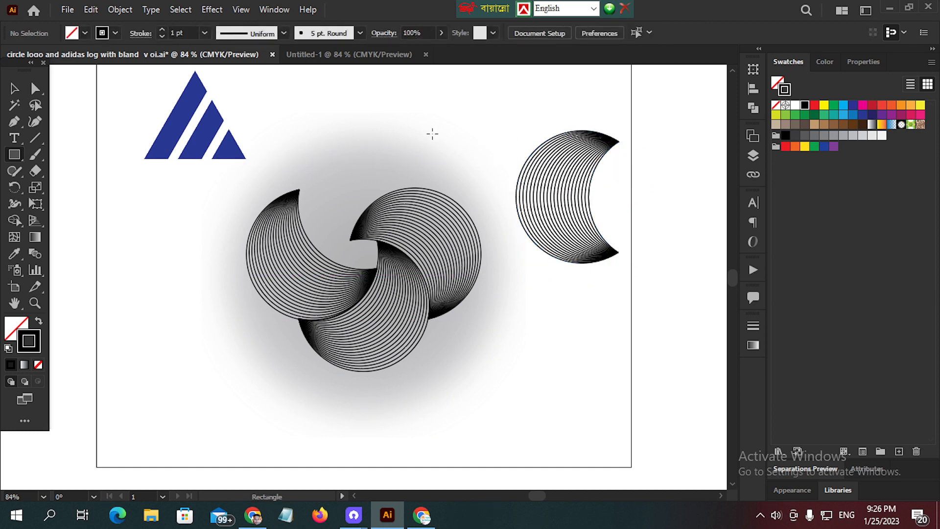
left_click(550, 174, "ctrl")
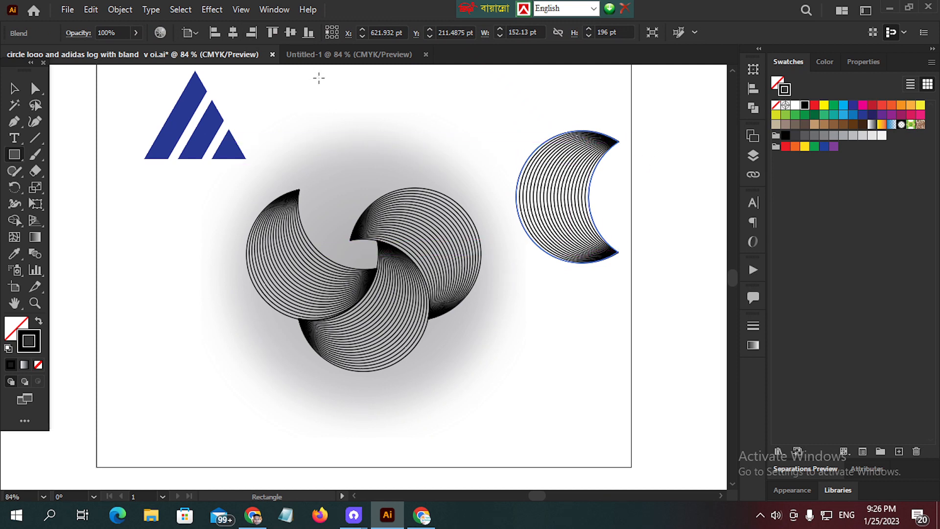
- In the Untitled-1 document, draw a circle left of the artboard's centre with the Ellipse tool
left_click(336, 57)
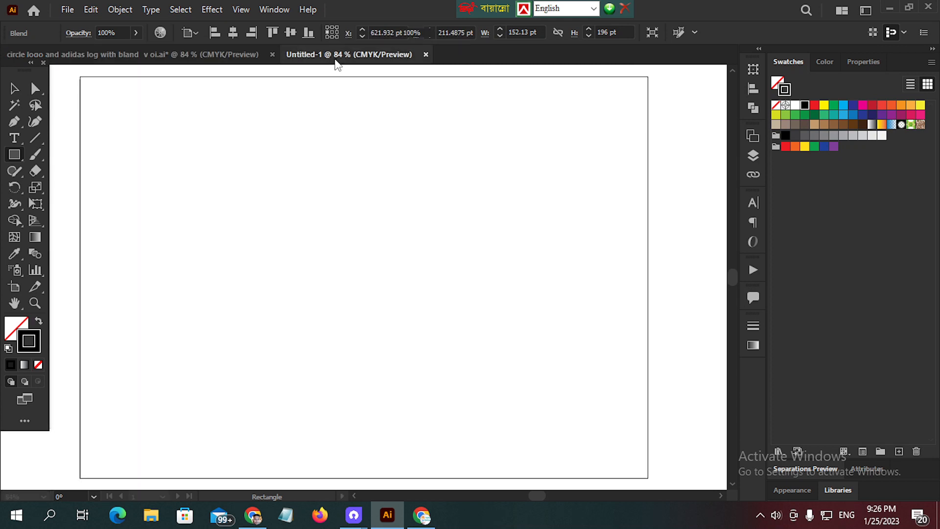
right_click(16, 159)
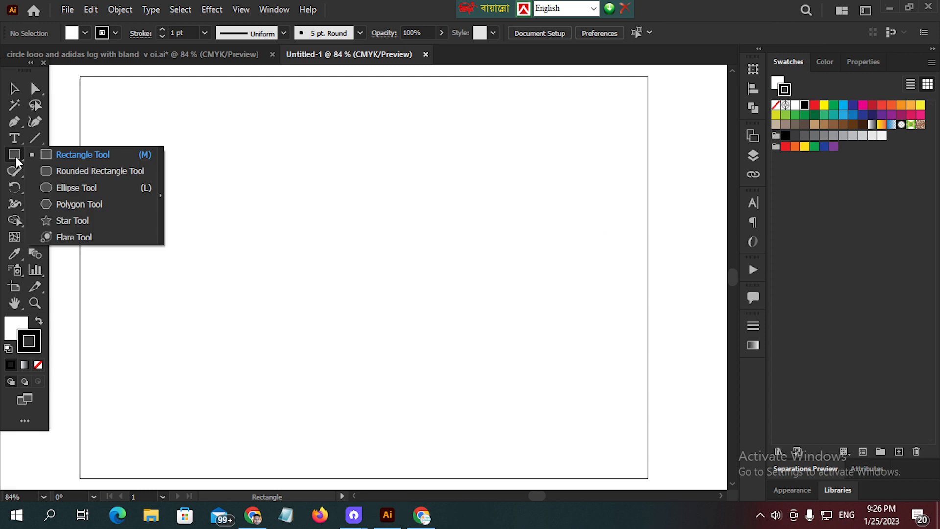
left_click(54, 187)
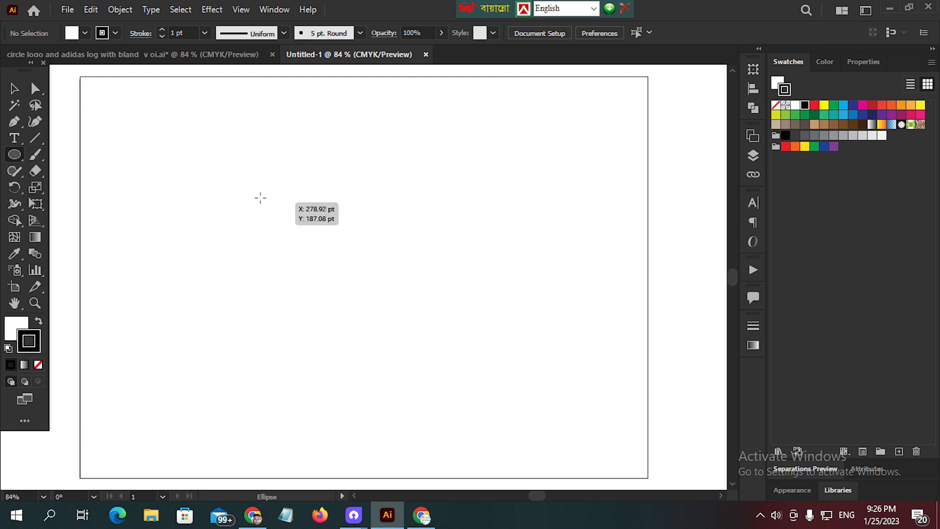
left_click_drag(238, 173, 368, 315)
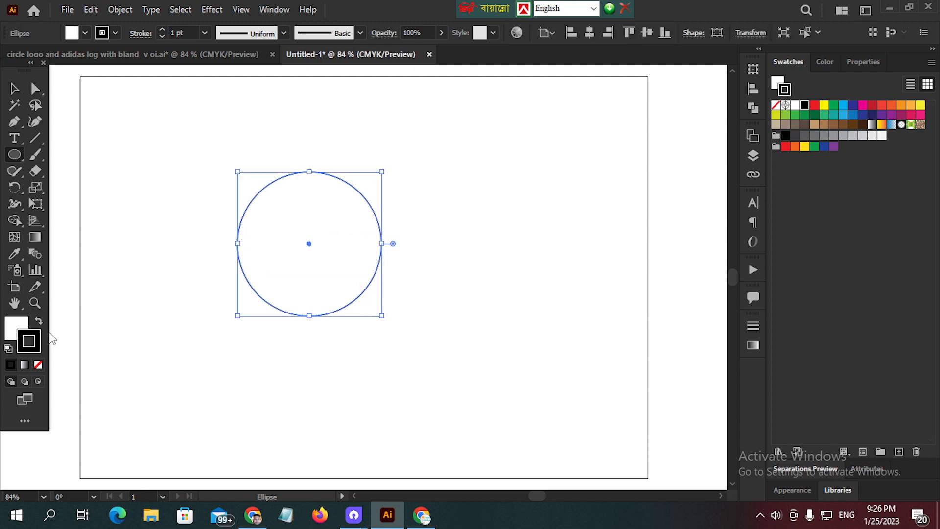
- Remove the circle's fill so only its black 1 pt stroke remains, and deselect it
left_click(16, 338)
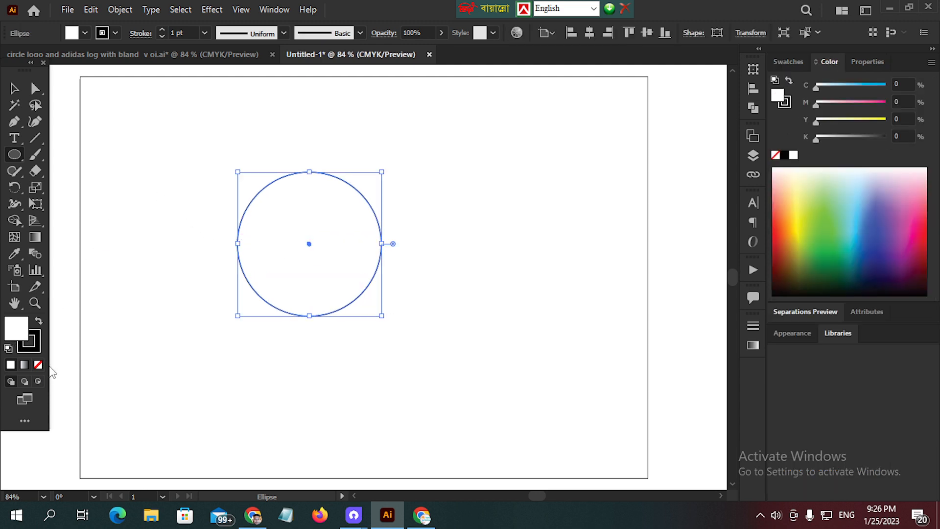
left_click(38, 364)
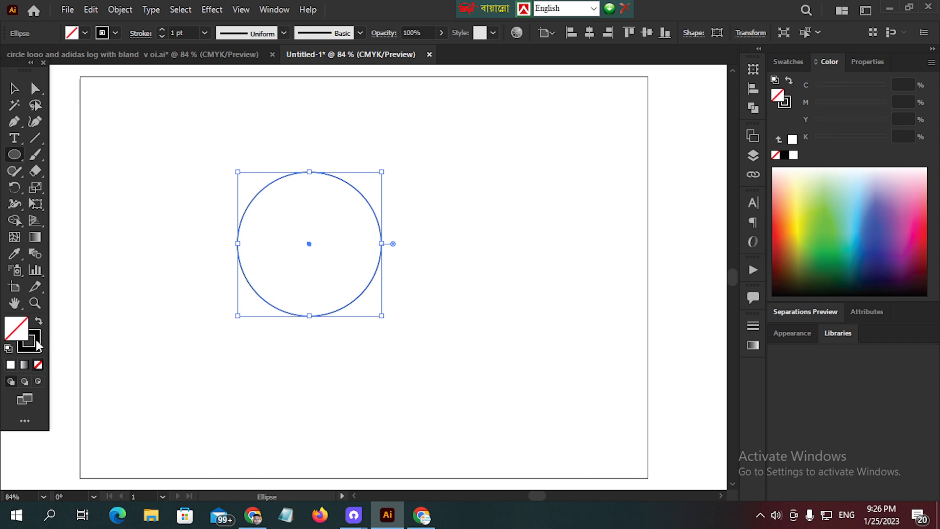
left_click(38, 345)
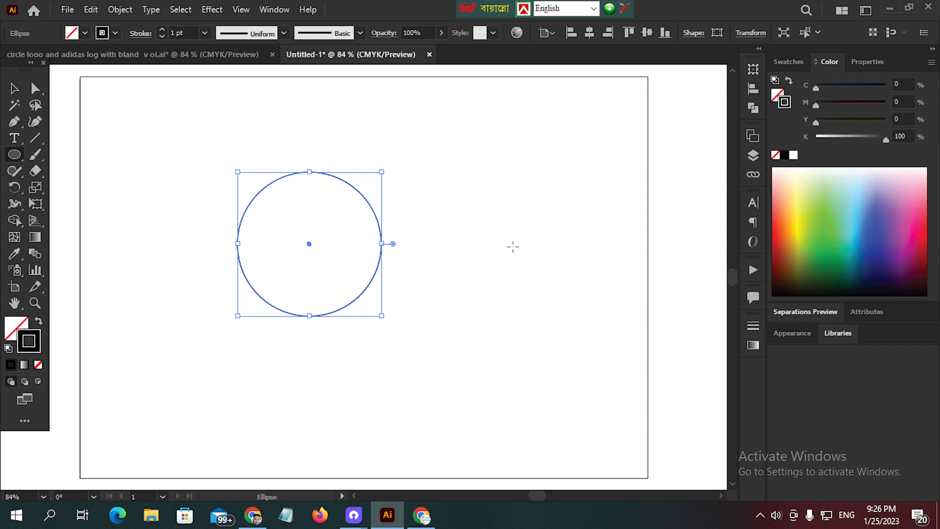
left_click(788, 62)
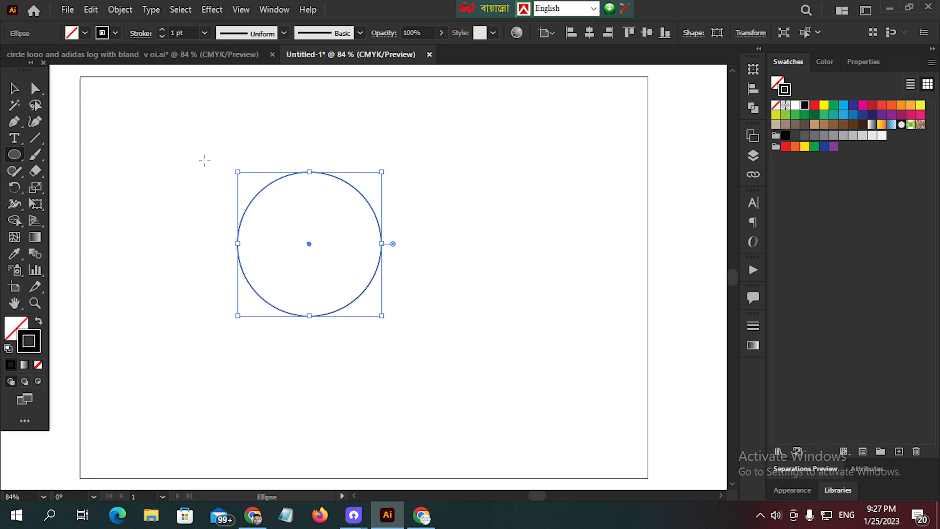
key("ctrl+shift+a")
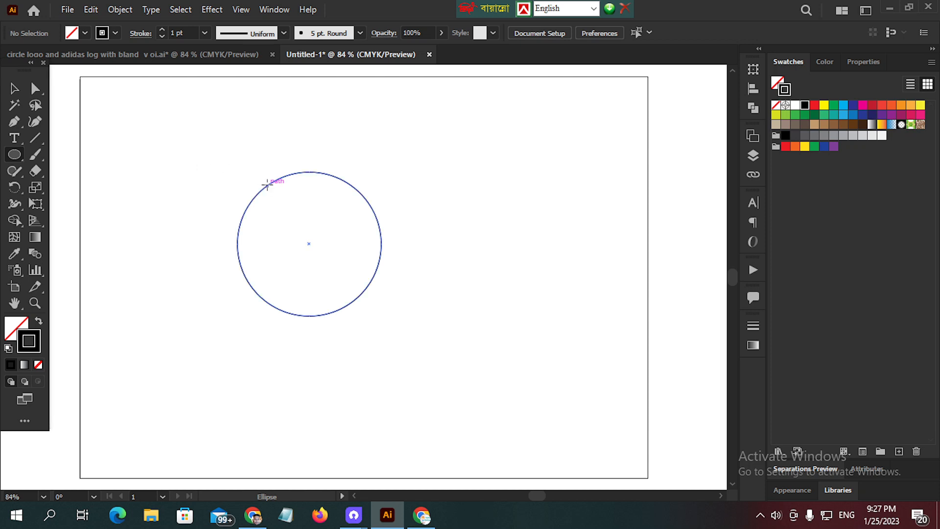
- Group the circle and place a duplicate to its right at the same height, overlapping the original by about half its width
left_click_drag(245, 161, 324, 238)
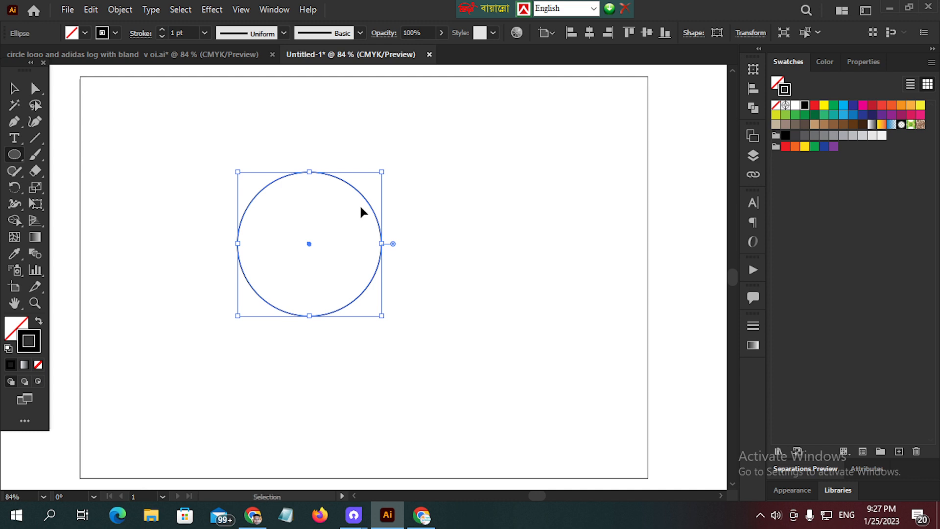
key("ctrl+g")
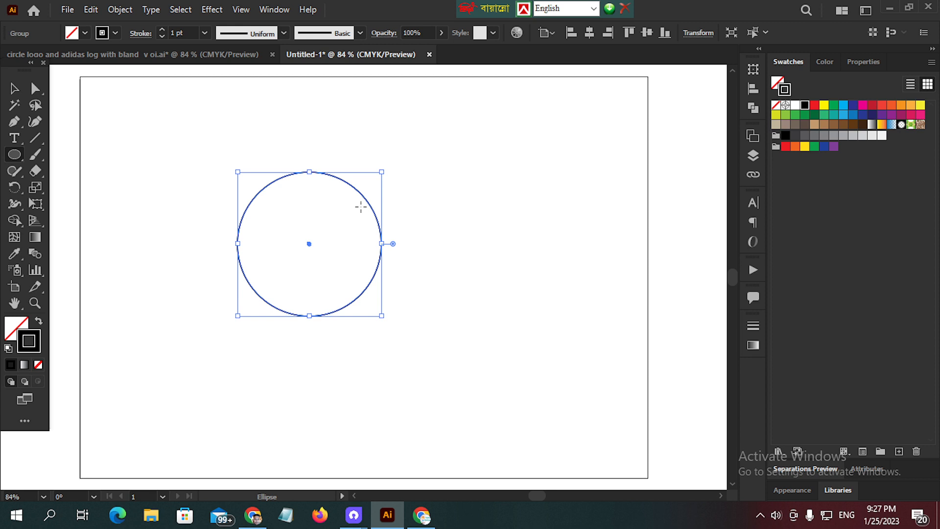
key("v")
left_click_drag(372, 206, 387, 209)
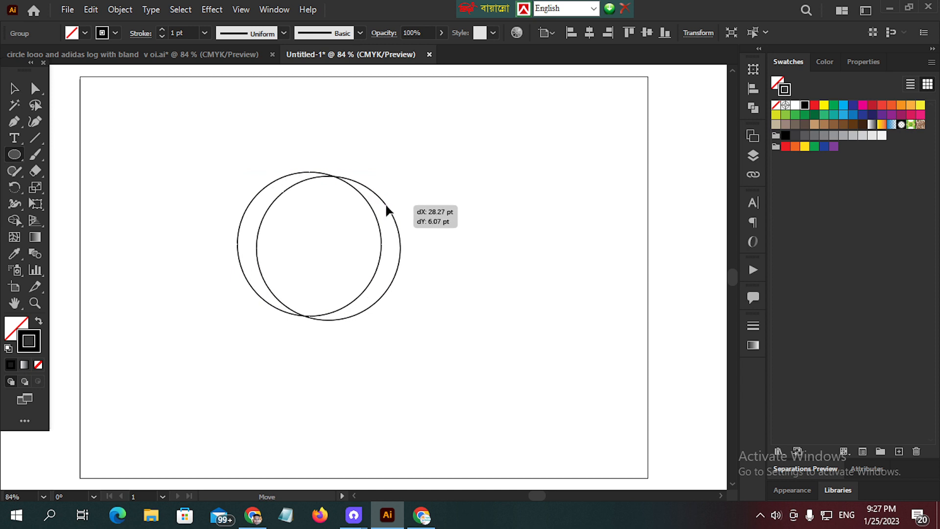
left_click_drag(386, 209, 442, 218)
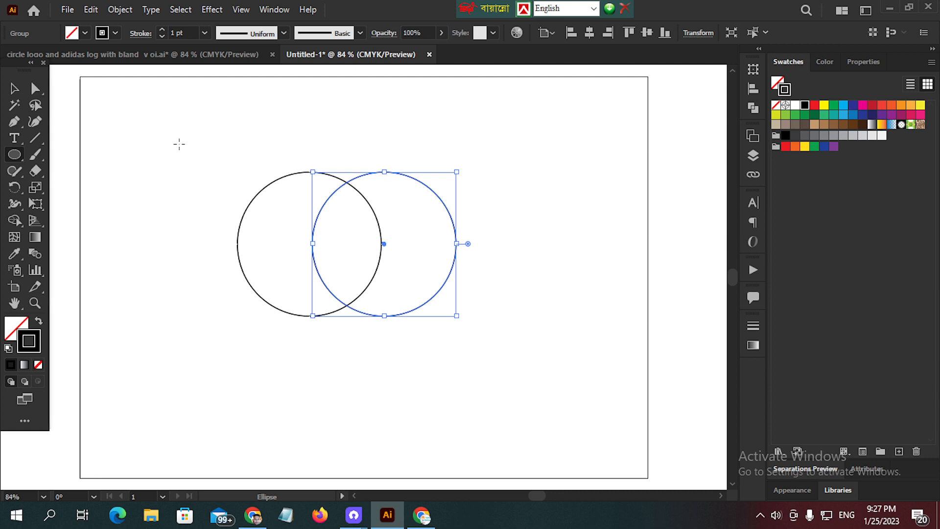
- Select both circles and remove the right-hand one with its overlap using the Shape Builder tool, leaving a crescent that opens right
left_click(176, 141, "ctrl")
left_click_drag(171, 133, 470, 318)
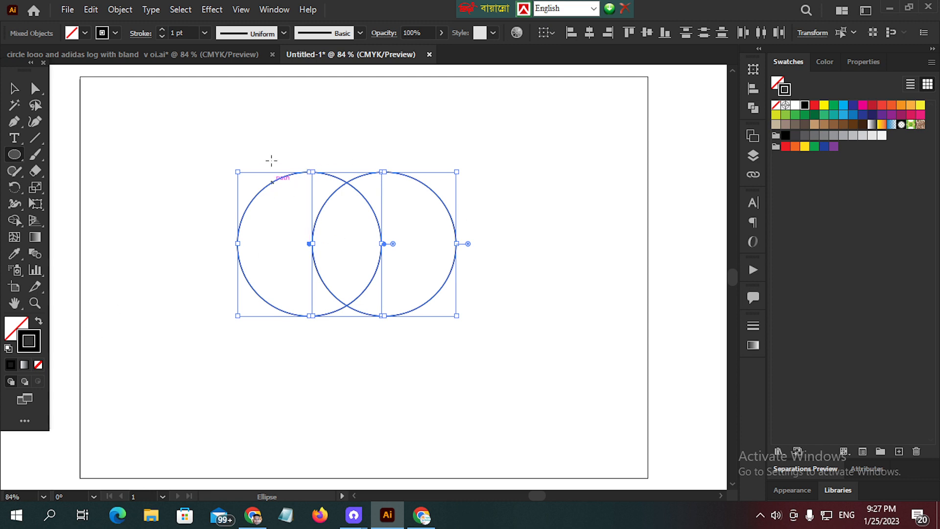
left_click(154, 172, "ctrl")
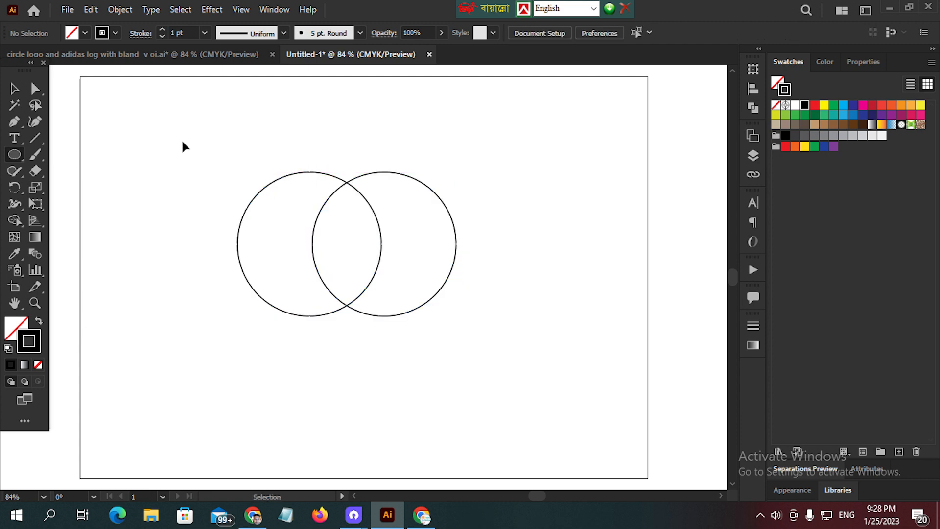
left_click_drag(184, 140, 291, 340)
left_click_drag(109, 127, 534, 298)
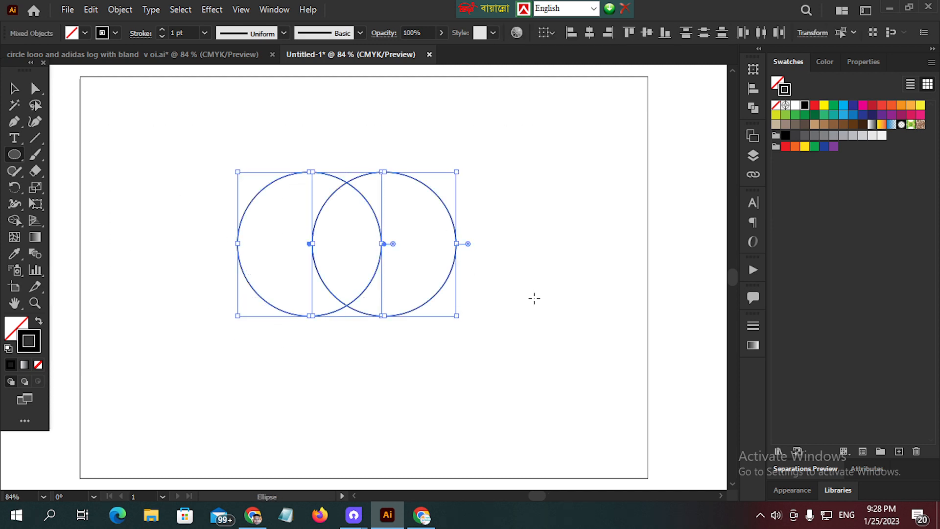
left_click(17, 226)
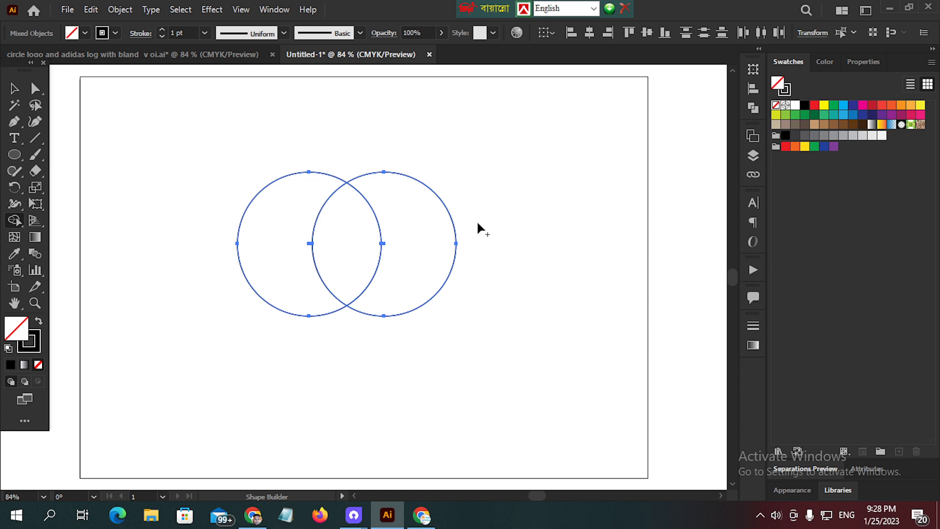
key("alt")
left_click_drag(524, 234, 366, 249)
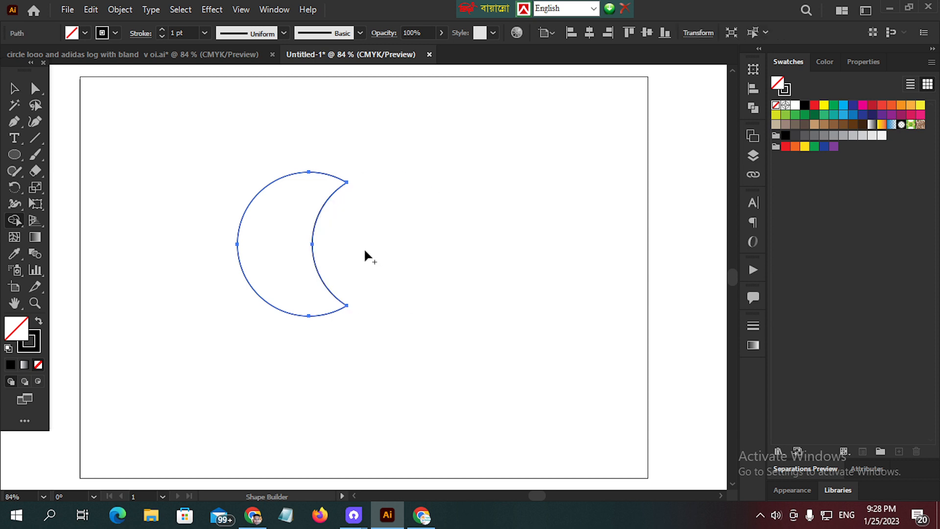
left_click(13, 90)
left_click(138, 143)
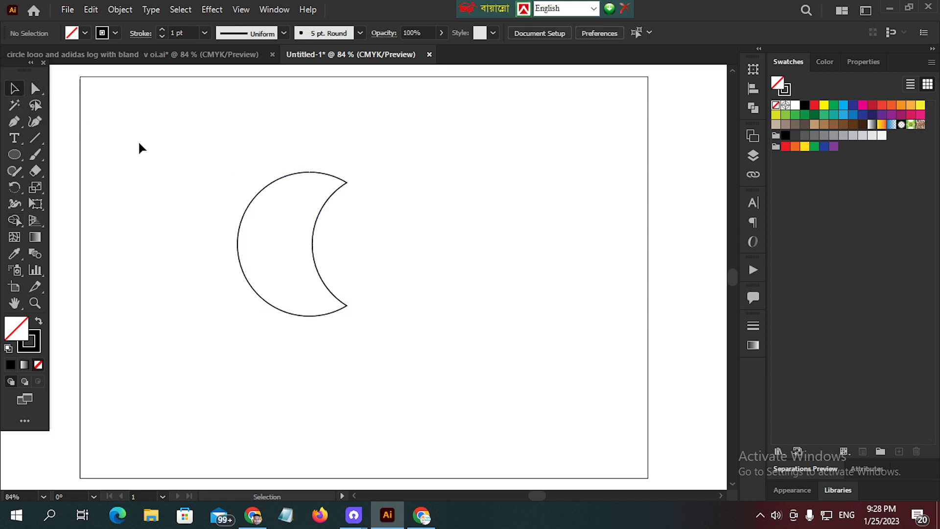
- Cut the crescent's outline at its upper and lower tips with the Scissors tool to separate the outer and inner arcs
left_click(37, 156)
left_click(36, 172)
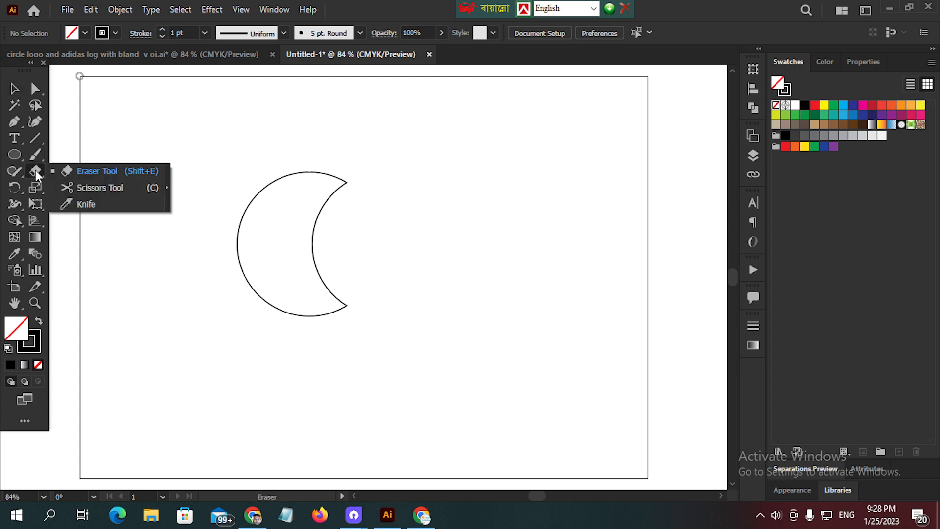
left_click(97, 192)
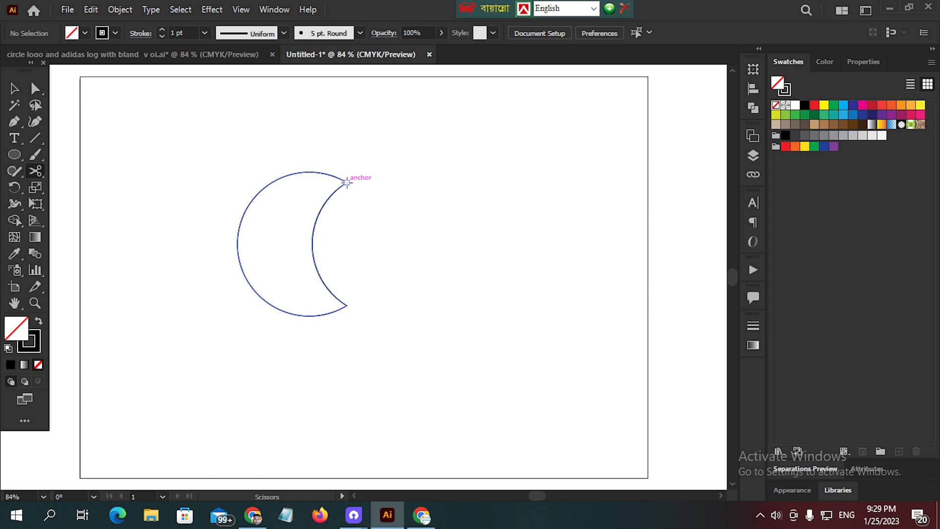
left_click(347, 182)
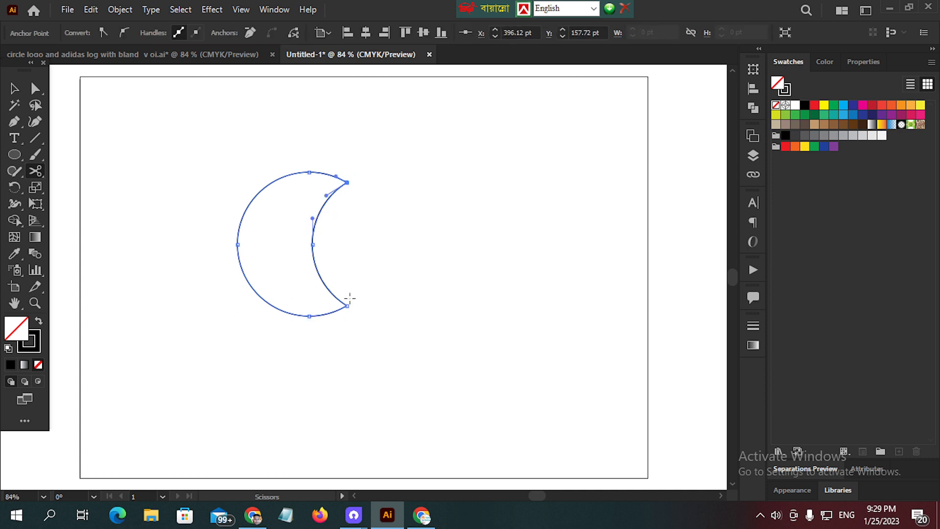
left_click(347, 305)
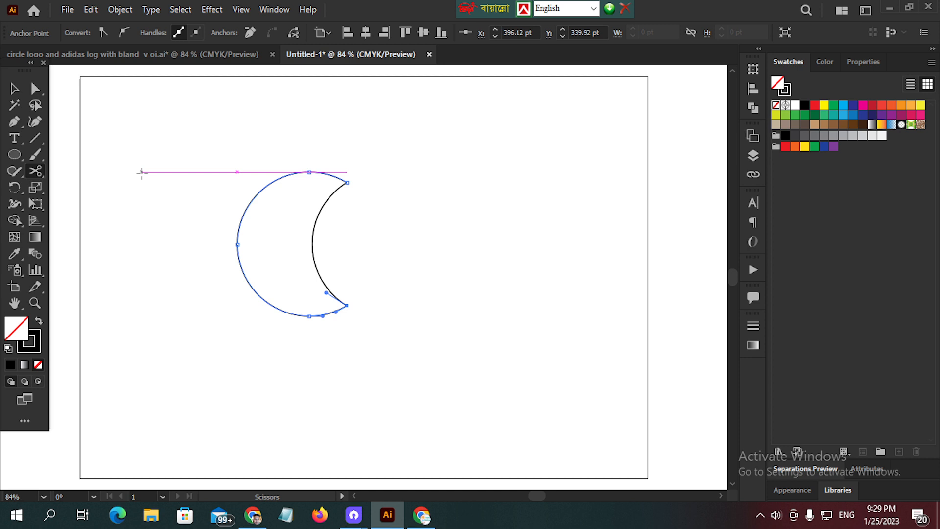
- Select the crescent's outer and inner arcs and make a blend between them
key("v")
key("a")
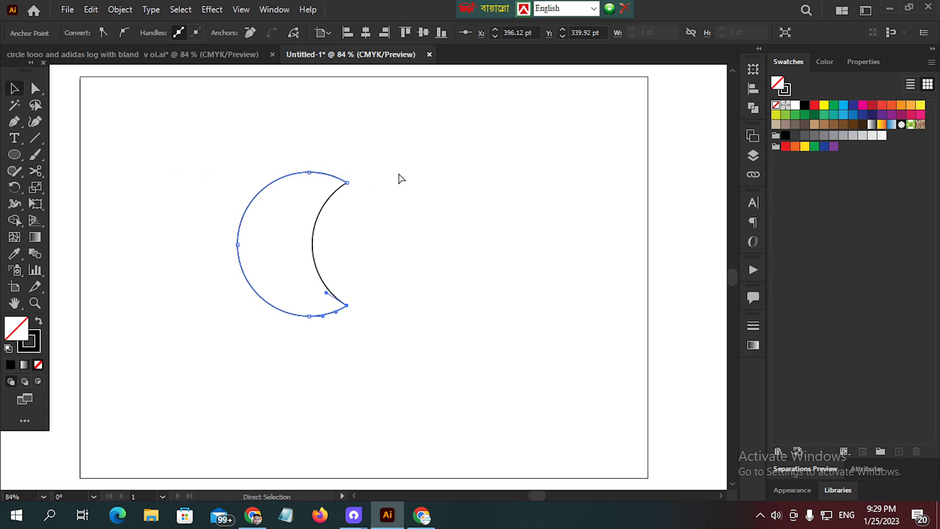
left_click(380, 157)
left_click_drag(183, 138, 439, 329)
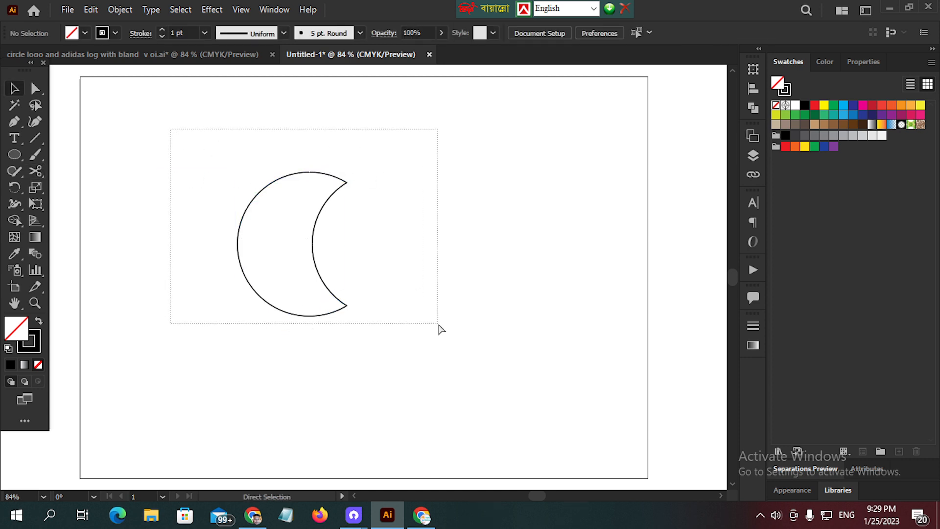
key("v")
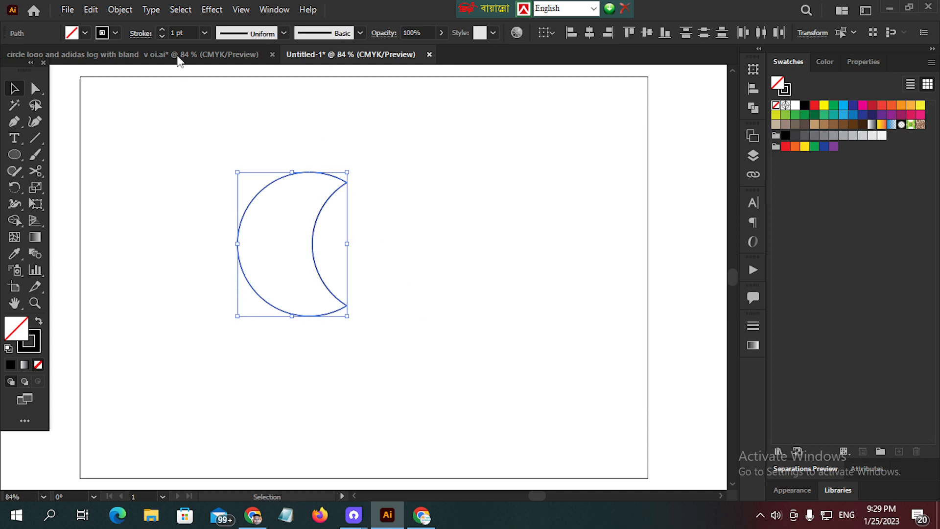
left_click(120, 9)
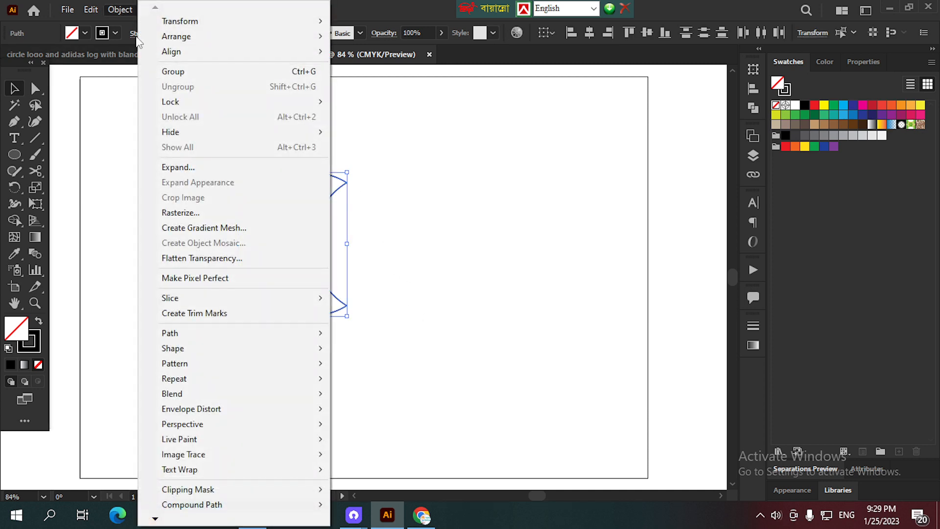
mouse_move(232, 392)
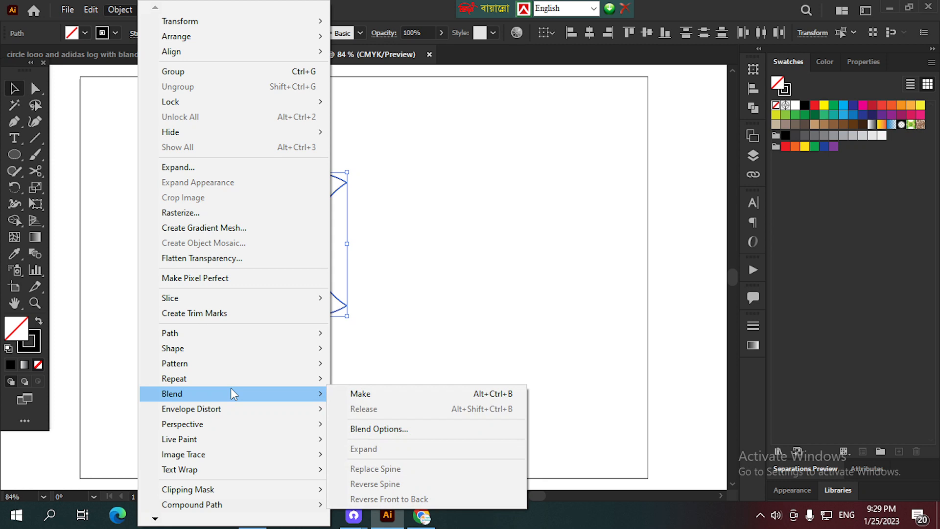
left_click(393, 394)
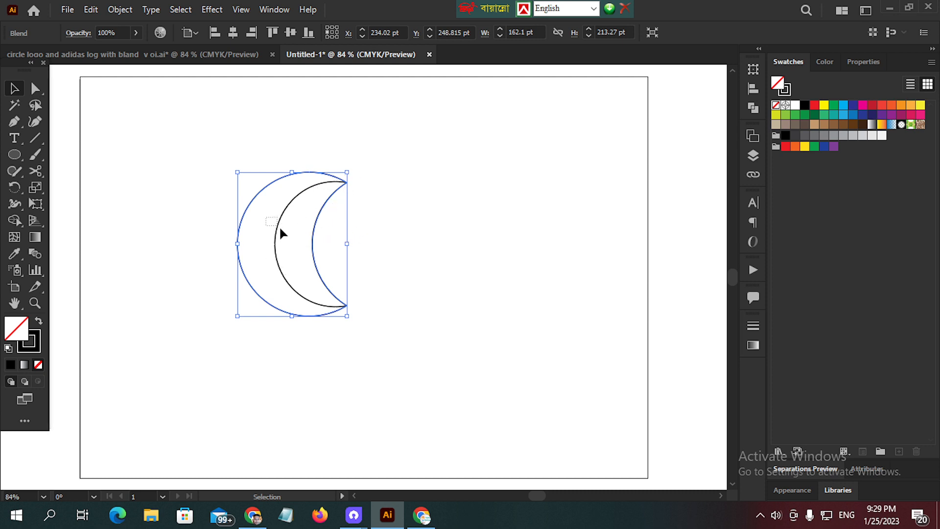
left_click(127, 11)
left_click(439, 216)
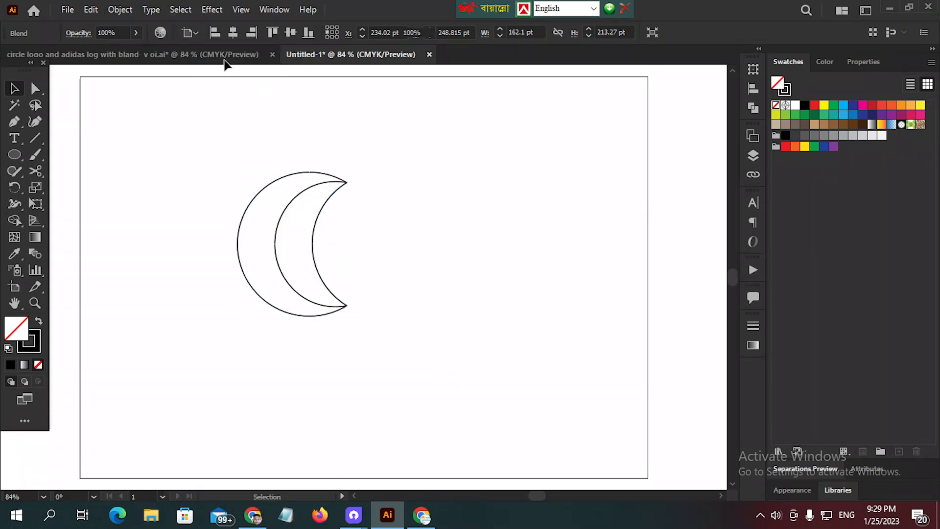
- In the circle logo document, shift the separate crescent blend slightly up and toward the logo, and return to Untitled-1
left_click(176, 55)
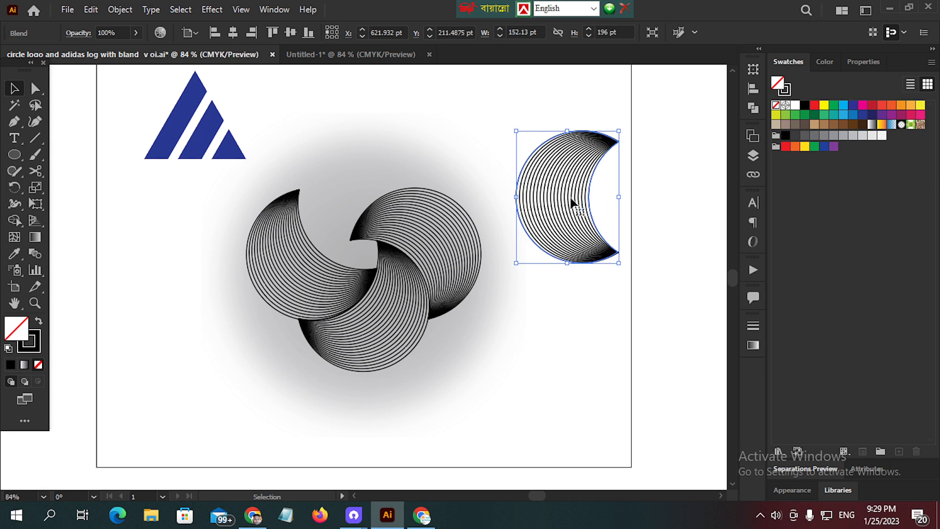
left_click_drag(570, 204, 542, 195)
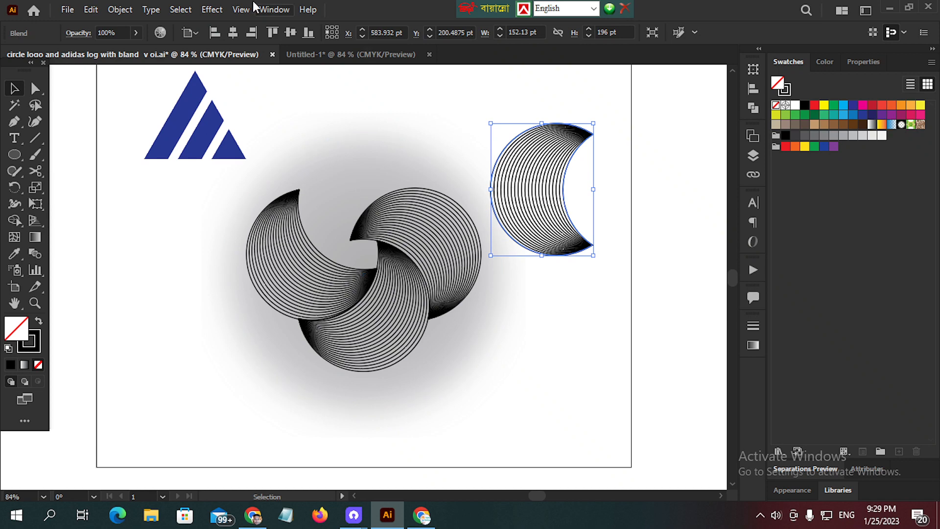
left_click(365, 55)
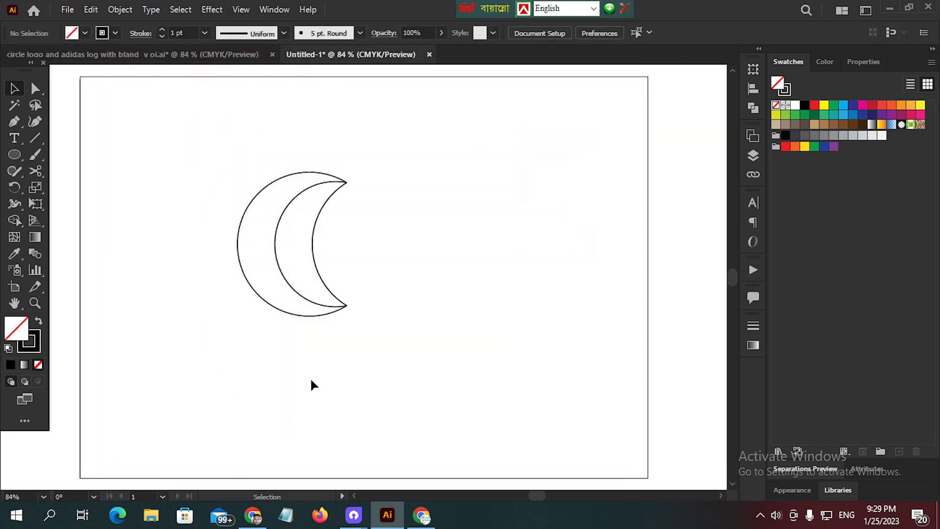
mouse_move(353, 514)
left_click(351, 483)
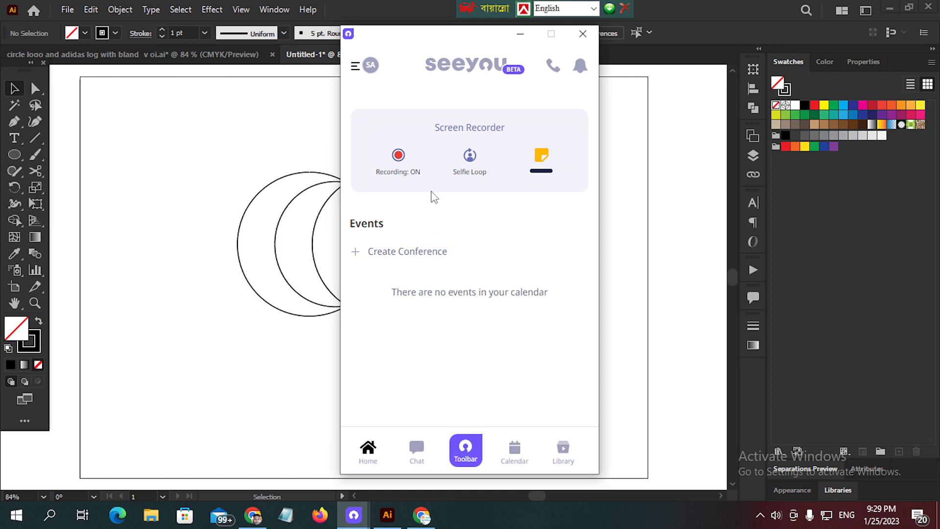
left_click(519, 35)
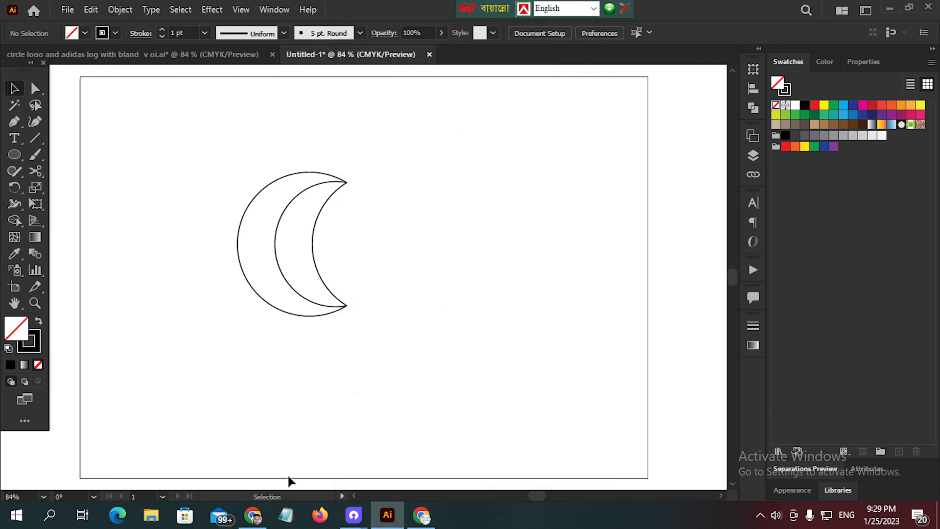
- Select the crescent blend and set its blend spacing to Specified Steps
left_click_drag(144, 179, 548, 322)
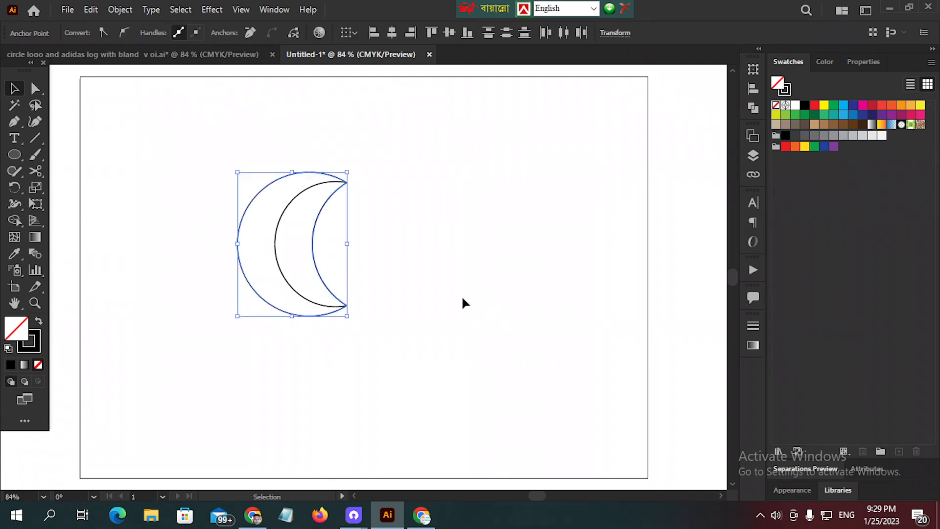
left_click(120, 9)
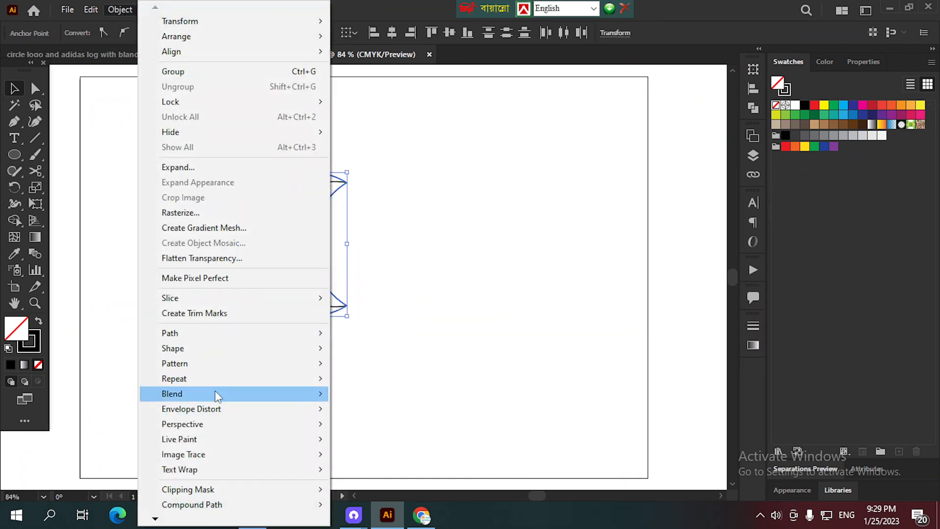
mouse_move(216, 393)
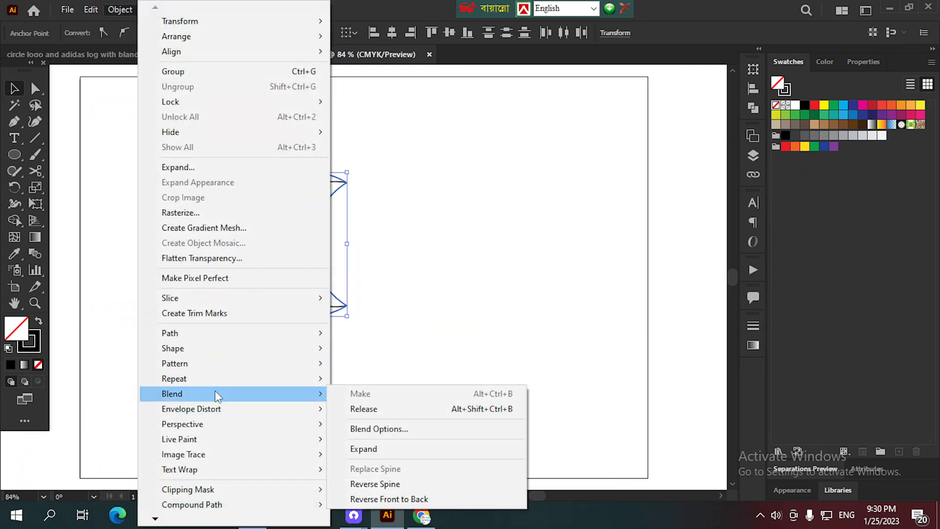
left_click(425, 434)
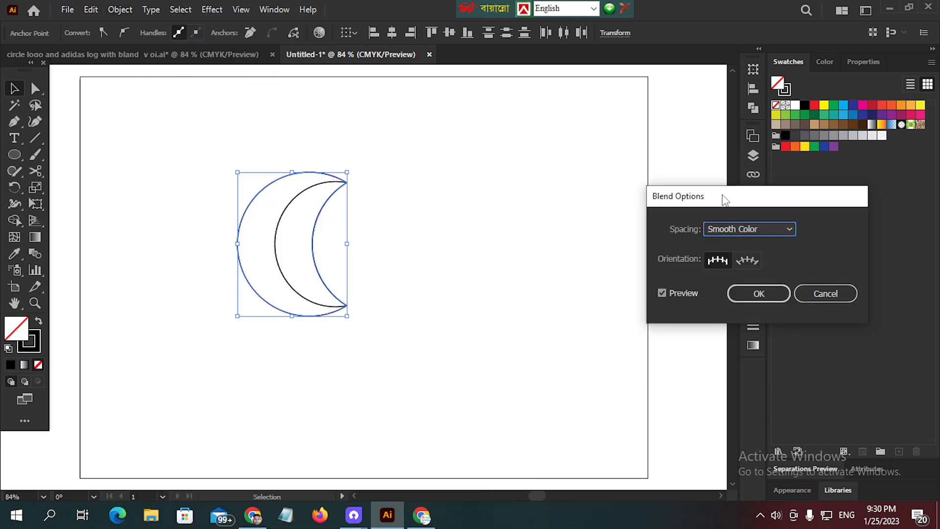
left_click_drag(722, 195, 723, 90)
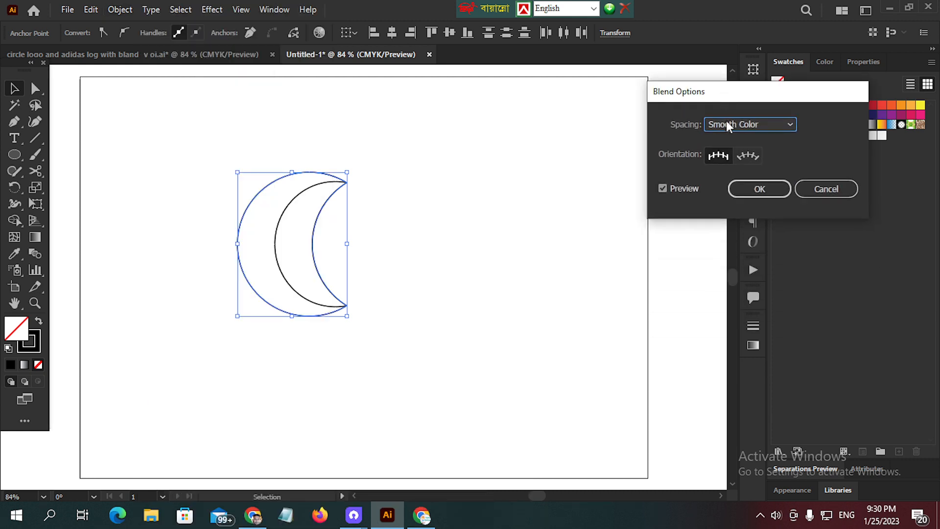
left_click(788, 125)
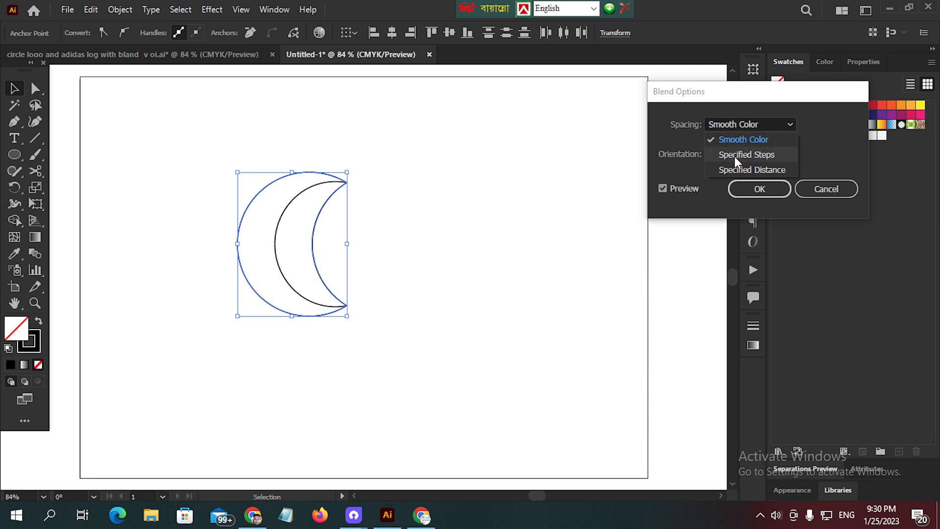
left_click(773, 156)
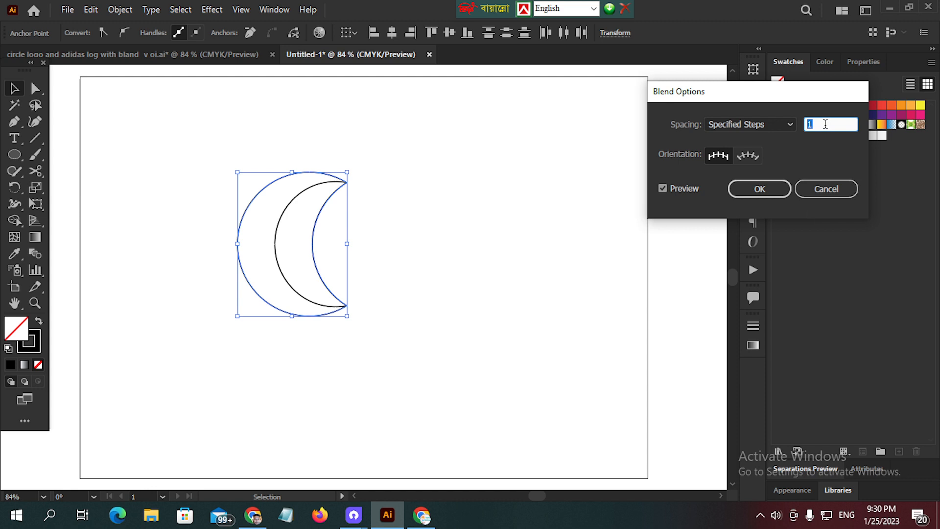
- Try step counts from 2 to 4 for the crescent blend with the preview on
left_click(663, 189)
left_click(663, 189)
double_click(816, 125)
type("2")
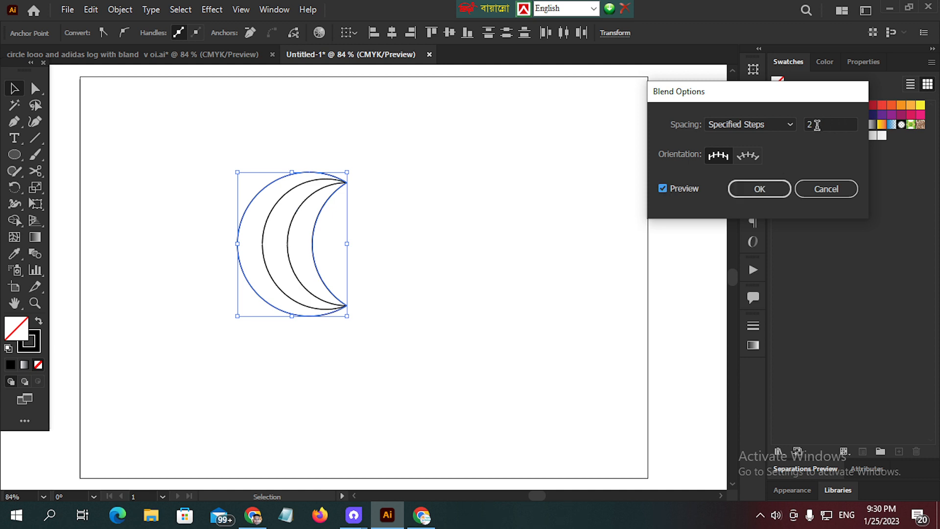
scroll(817, 125, "down", 1)
scroll(816, 126, "up", 3)
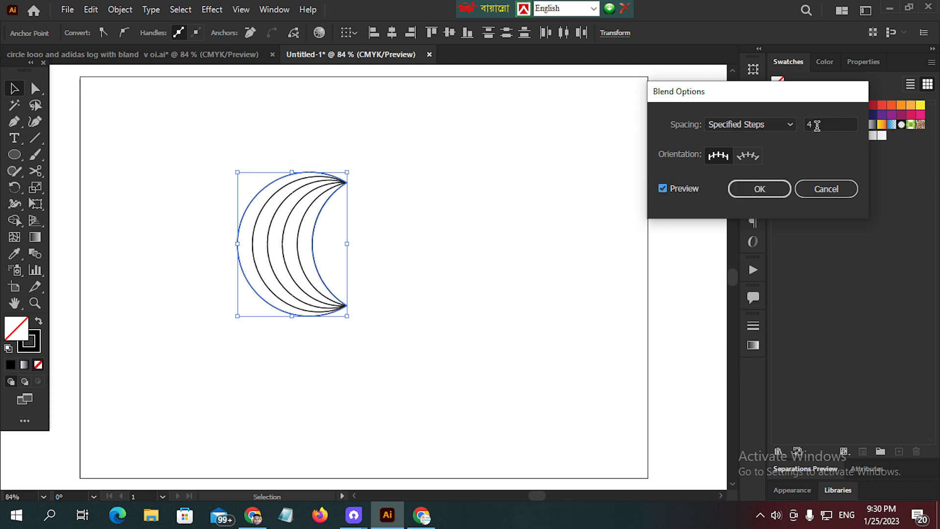
scroll(816, 126, "down", 1)
scroll(817, 125, "up", 1)
scroll(816, 125, "down", 1)
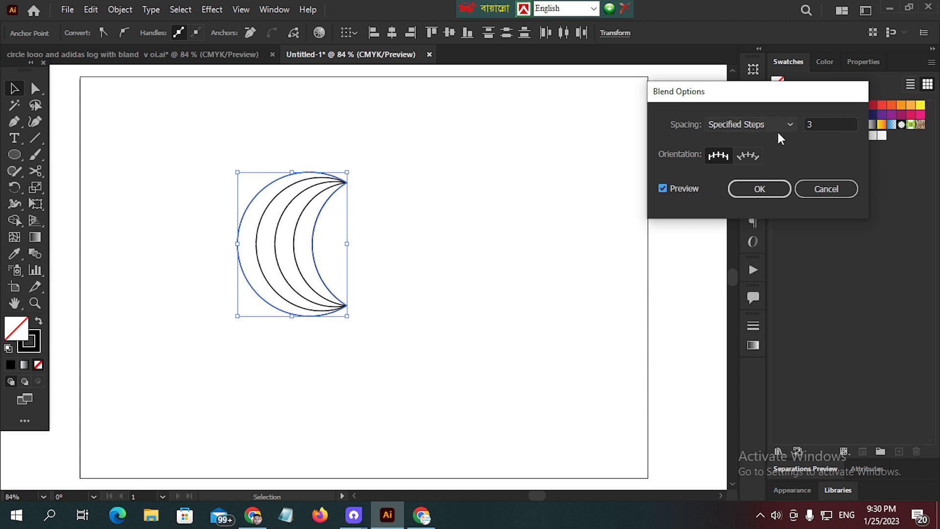
- Set the crescent blend to 12 specified steps, apply the blend options, and deselect the crescent
left_click_drag(803, 96, 641, 122)
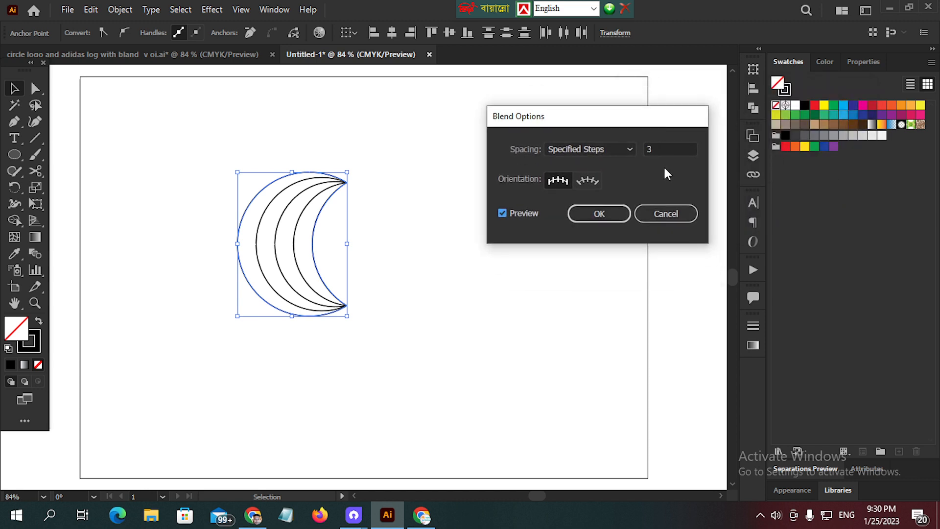
left_click(668, 151)
key("Up")
key("Up")
key("Up")
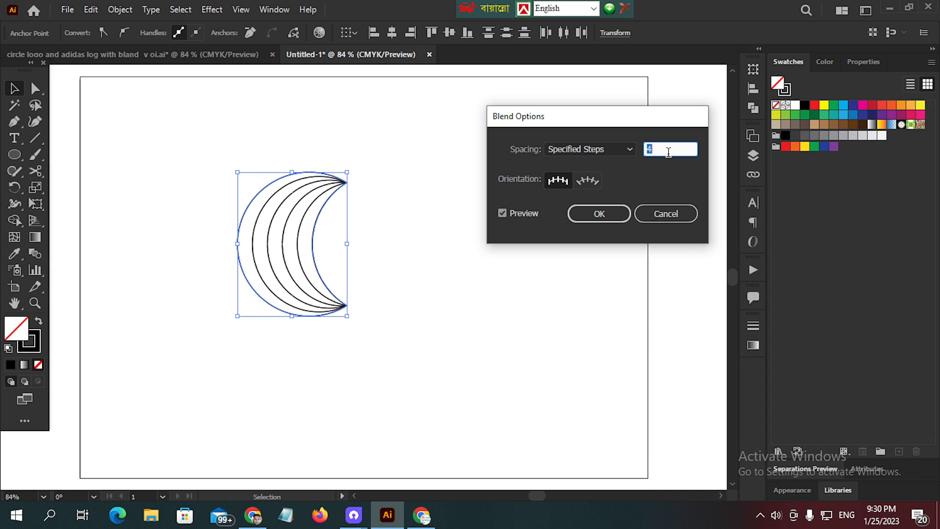
key("Up")
key("Up")
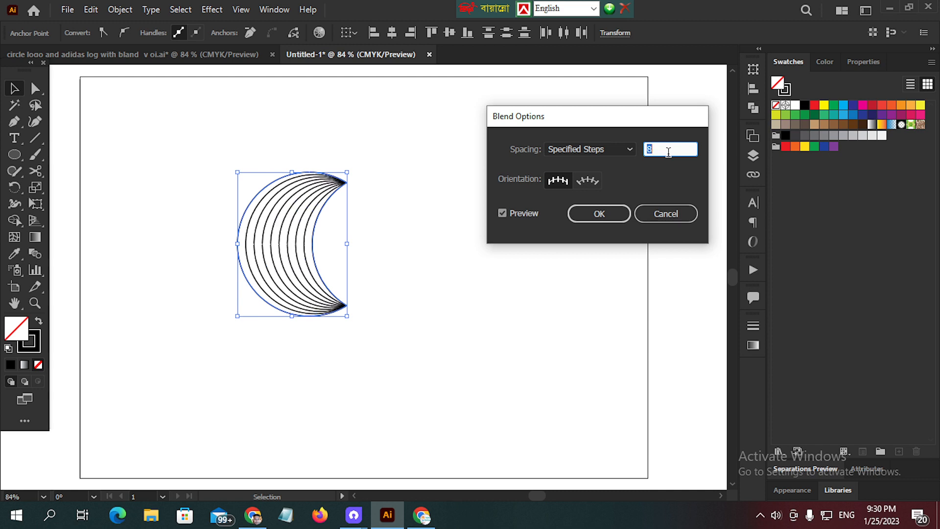
key("Up")
key("Up")
key("Up")
key("Up")
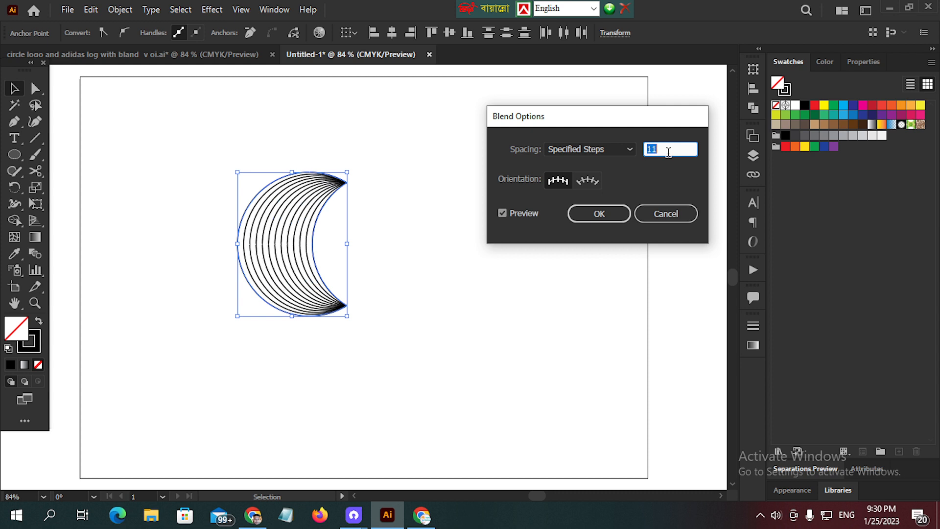
key("Up")
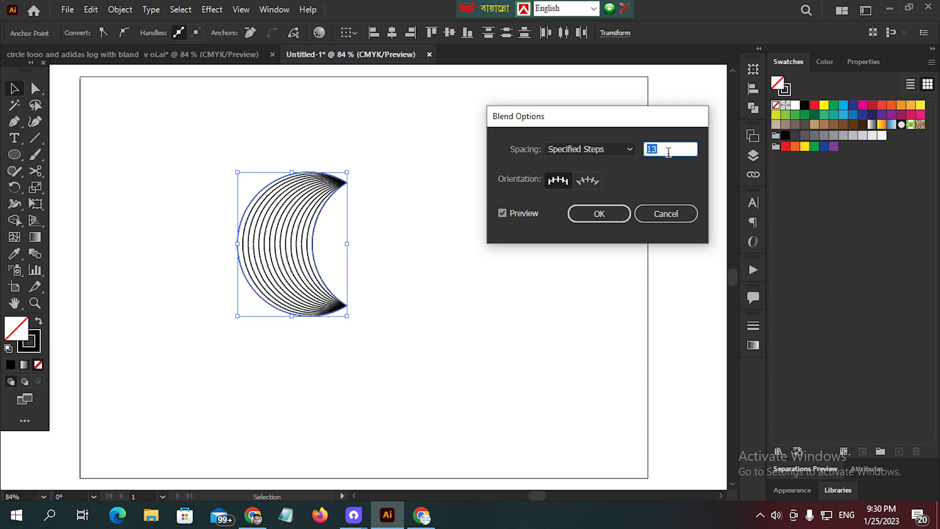
key("Up")
key("Up")
key("Down")
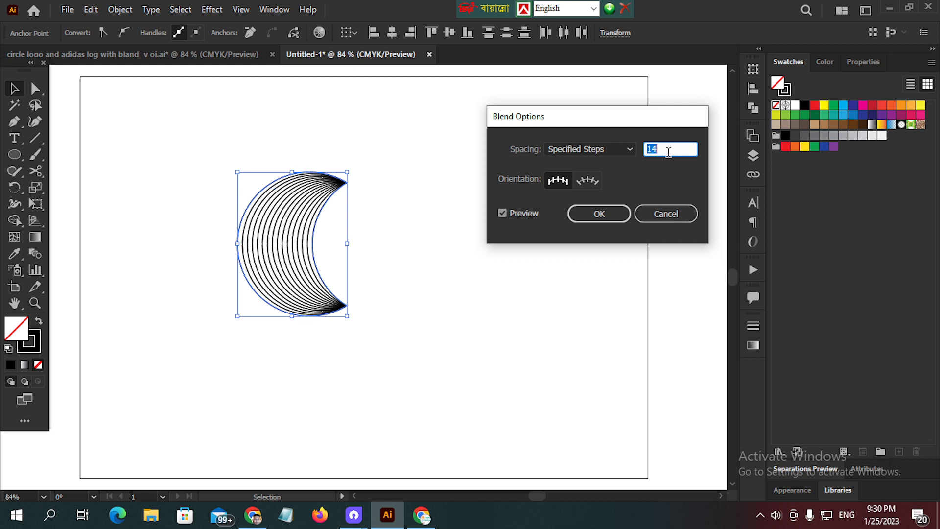
key("Down")
key("Down")
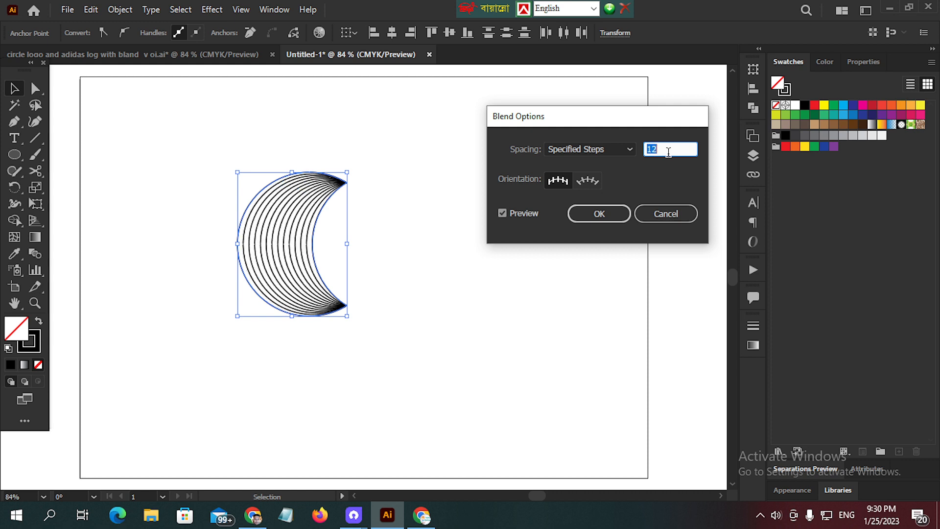
left_click(600, 215)
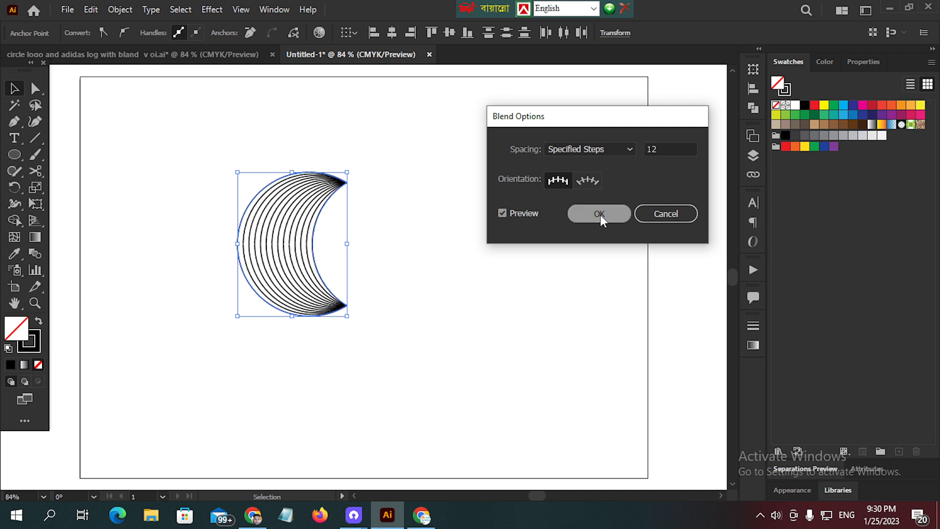
left_click(222, 153)
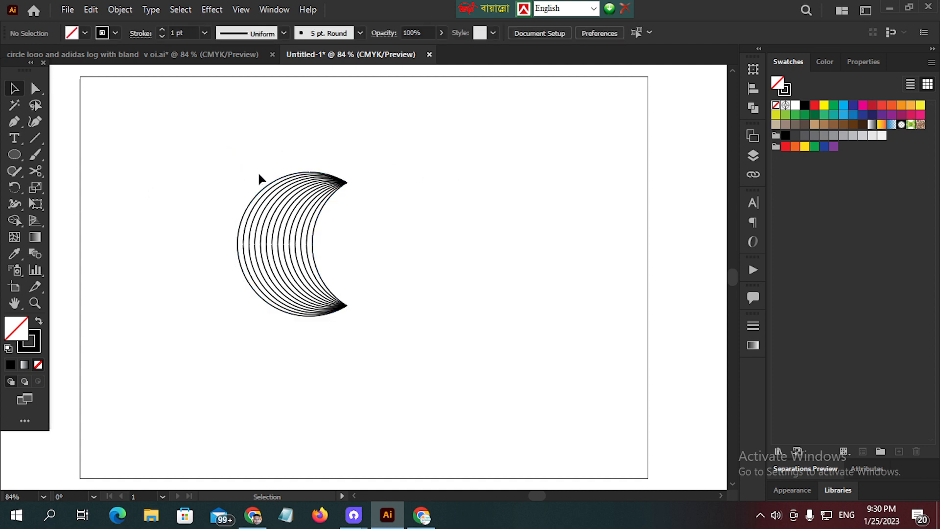
- Select the whole crescent blend and place a copy about 106 pt to its right, level with the original
left_click(271, 201)
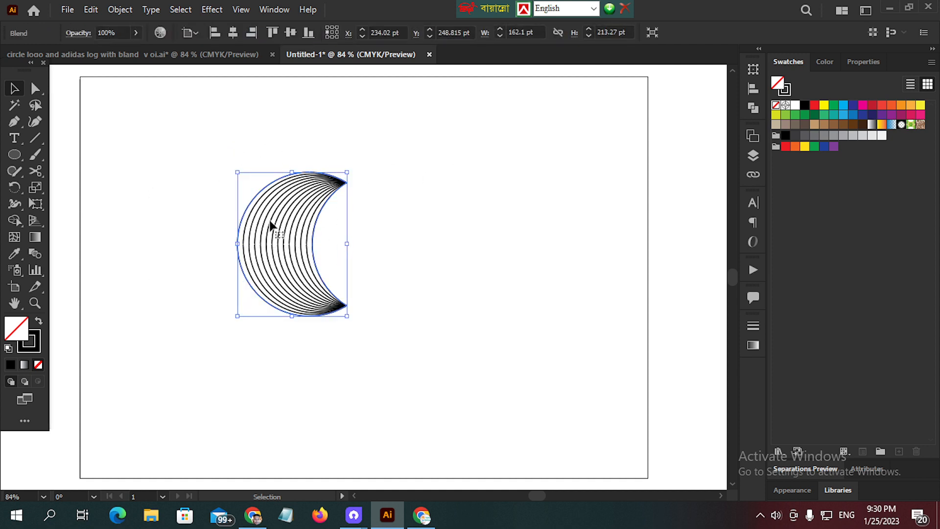
key("a")
key("alt")
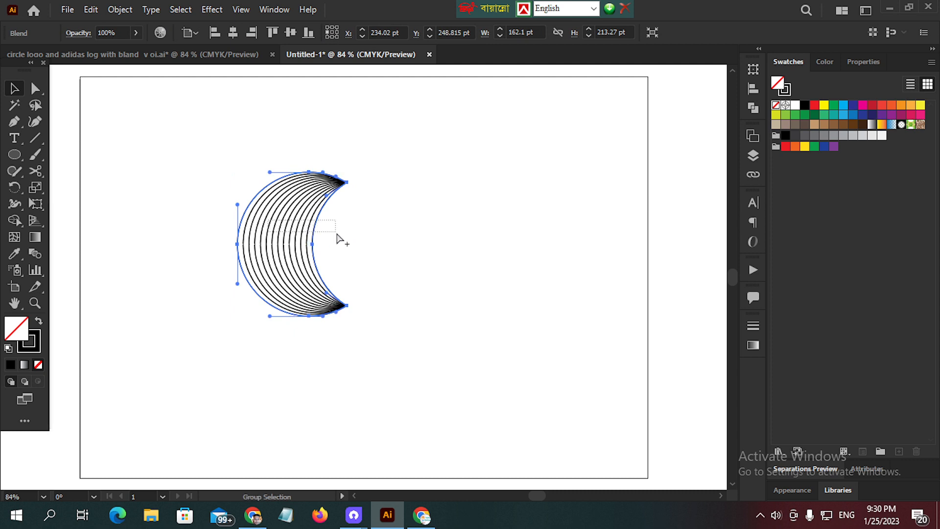
left_click(312, 235)
left_click_drag(190, 150, 433, 354)
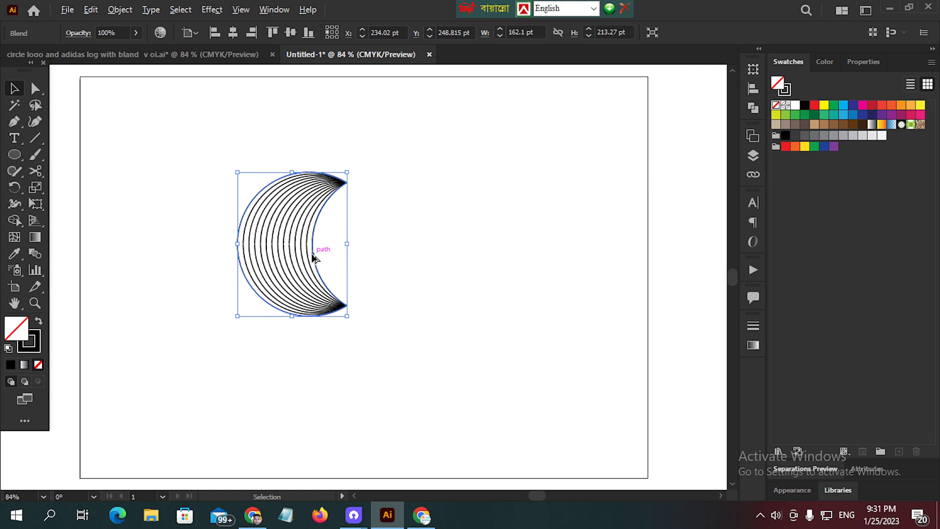
left_click_drag(310, 253, 388, 260)
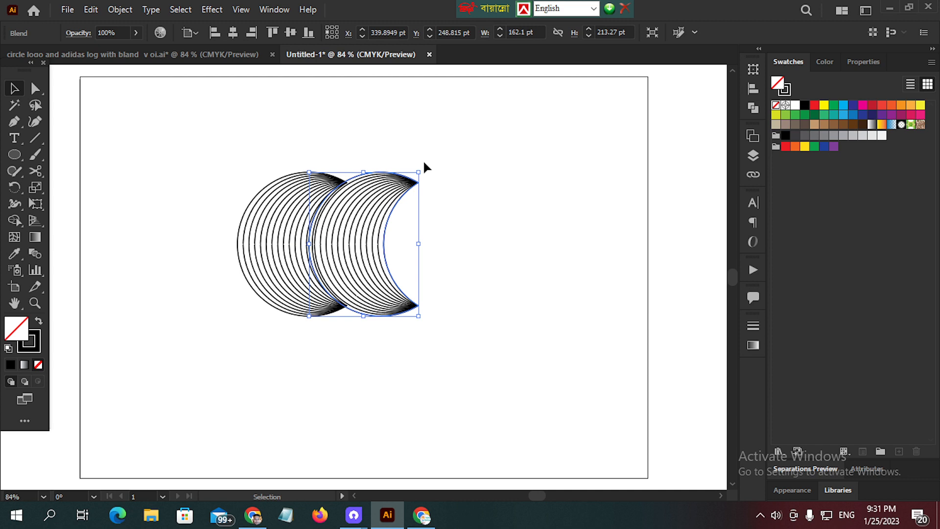
- Rotate the crescent copy 90° clockwise so it opens downward, and align its top edge and left side with the original crescent's top and inner arc
key("a")
key("v")
left_click_drag(426, 171, 451, 296)
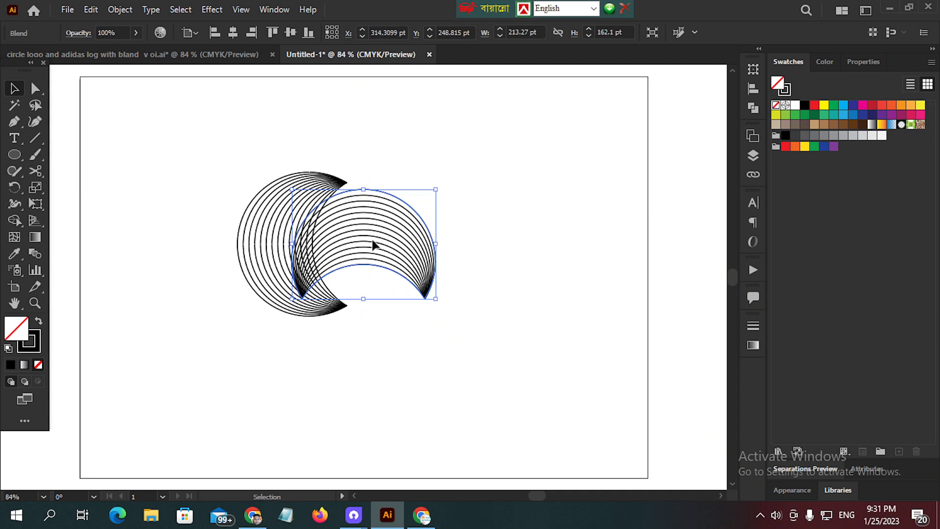
left_click_drag(373, 243, 394, 221)
left_click(514, 224)
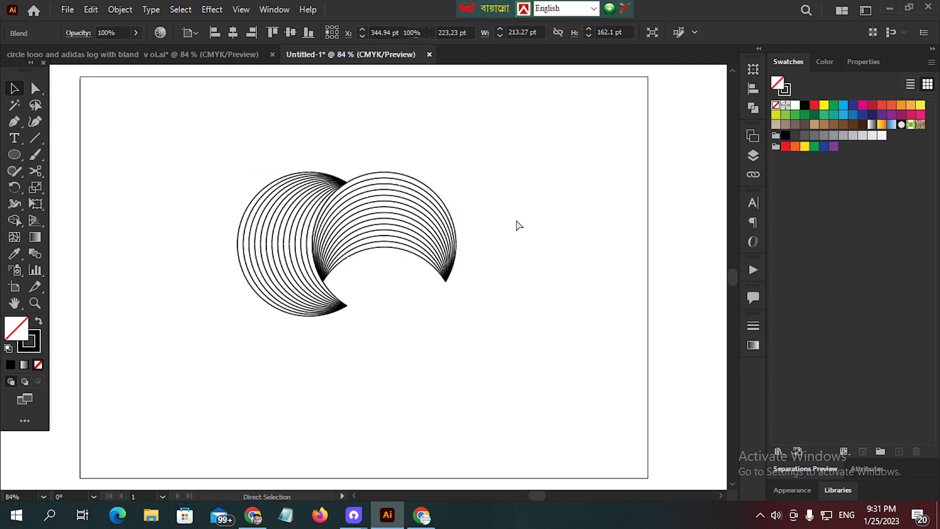
- Group the two crescents and place a copy of the group directly below them, shifted slightly to the right
left_click_drag(218, 155, 540, 335)
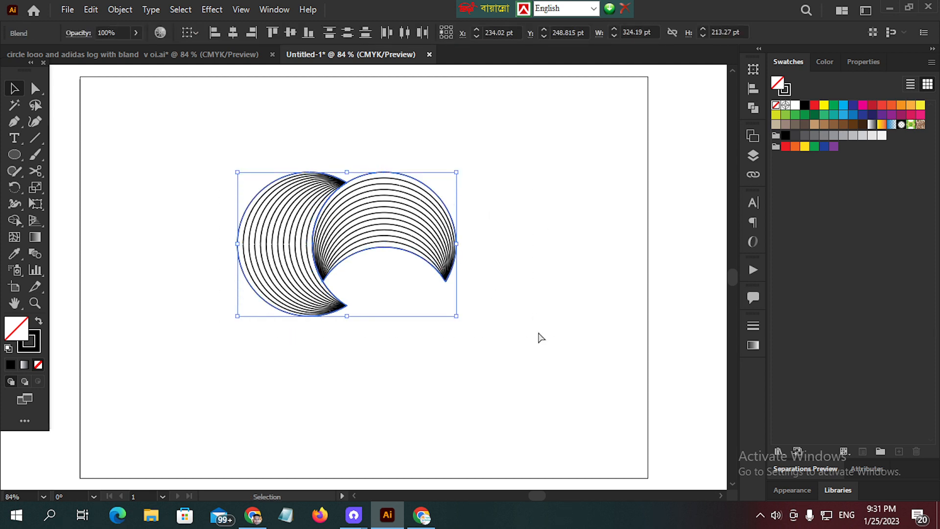
key("ctrl+g")
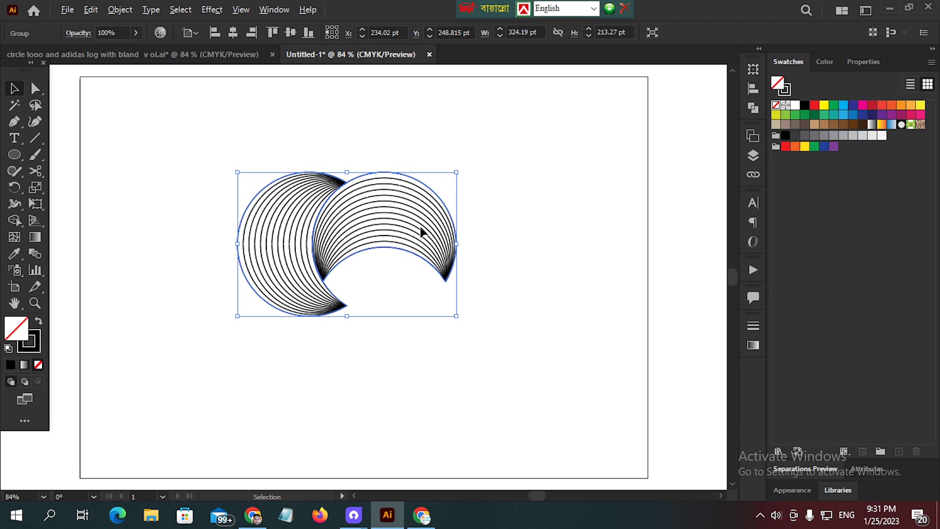
left_click_drag(420, 244, 435, 388)
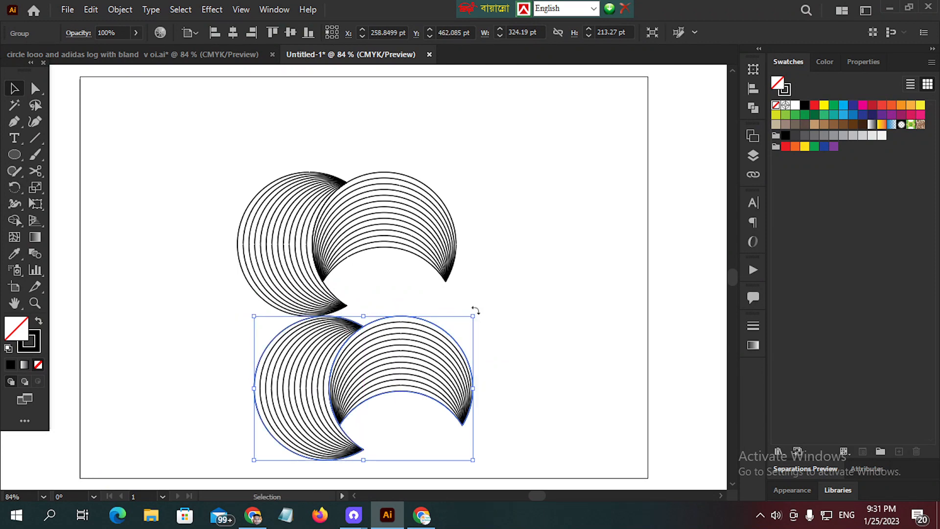
- Rotate the copied group 180° and move it up to interlock with the upper pair, aligning both pairs' left and right sides
left_click_drag(475, 310, 269, 417)
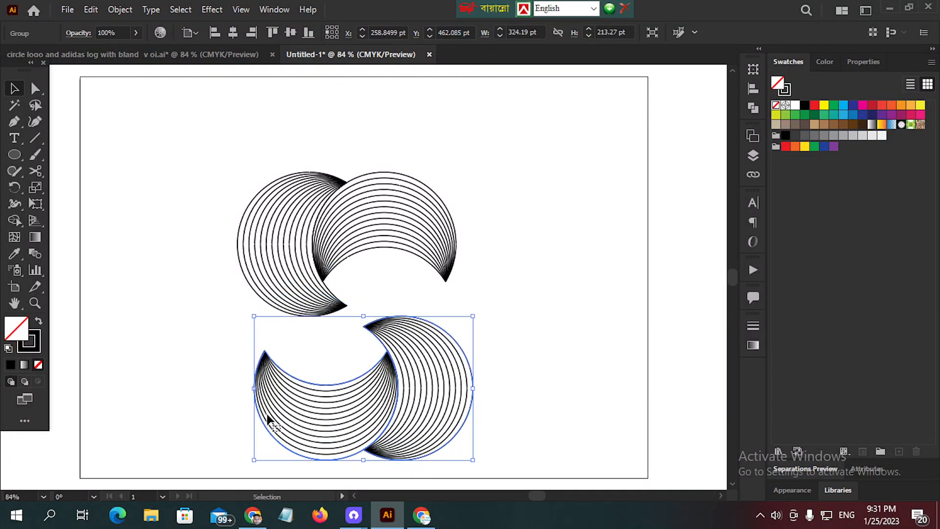
left_click_drag(363, 397, 349, 331)
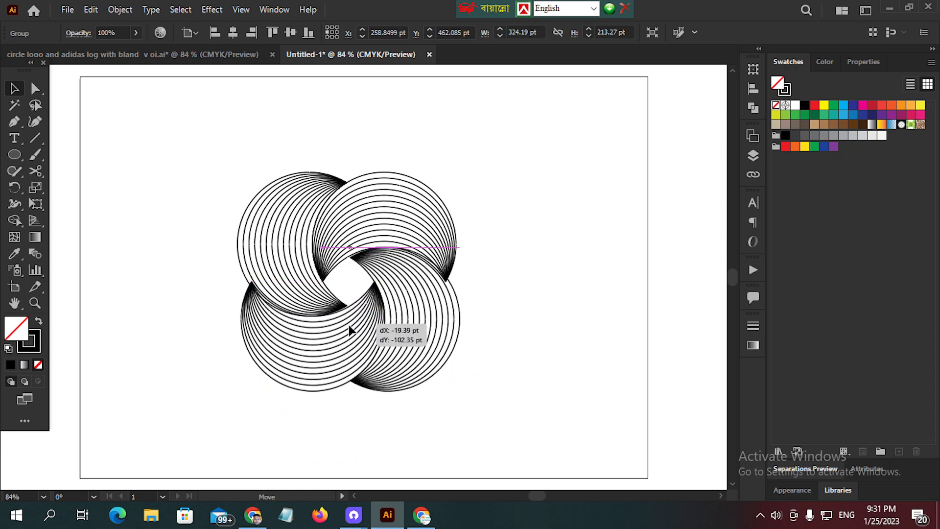
left_click_drag(349, 330, 346, 332)
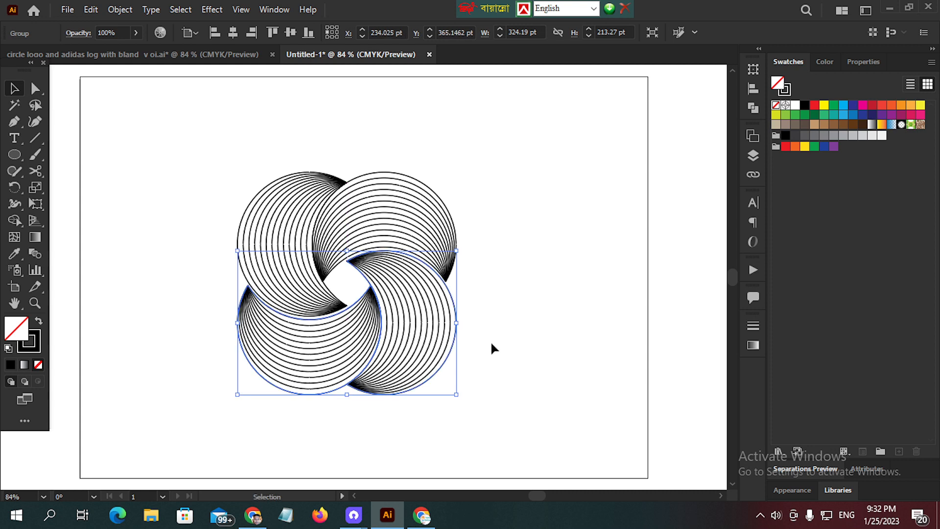
left_click(518, 324)
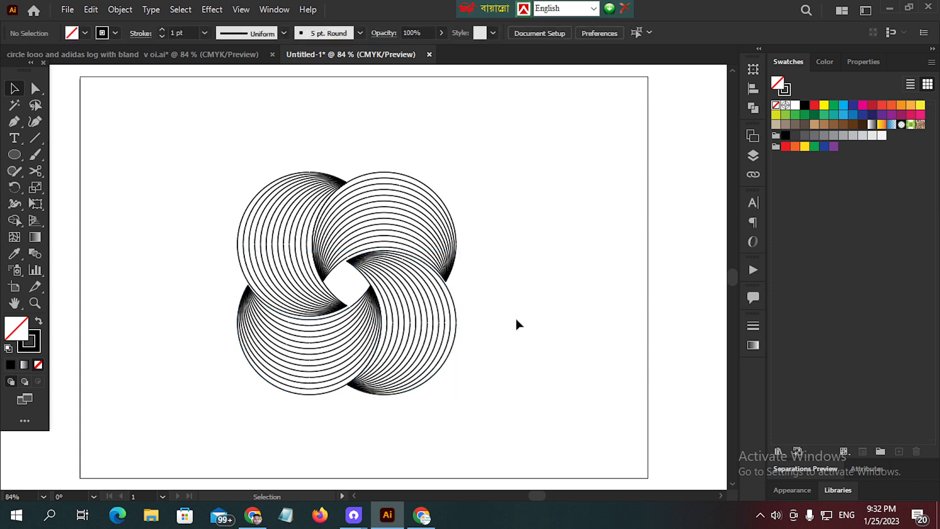
- Nudge the lower crescent pair up by 3 pt to tighten its fit with the upper pair
left_click(391, 308)
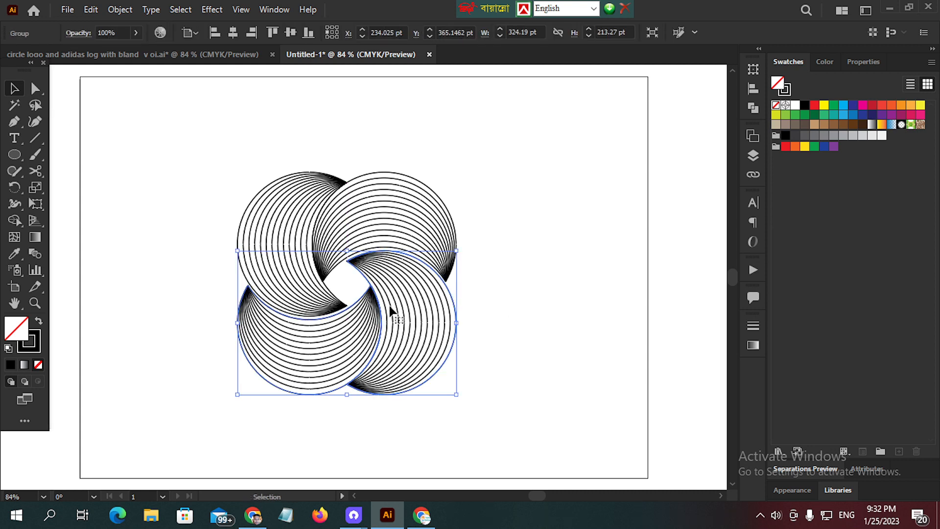
key("Up")
key("Up")
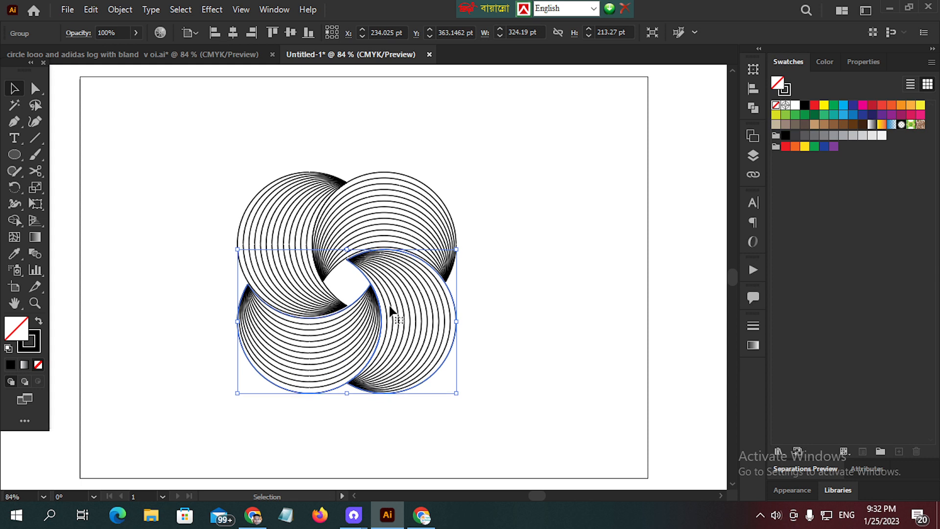
key("Up")
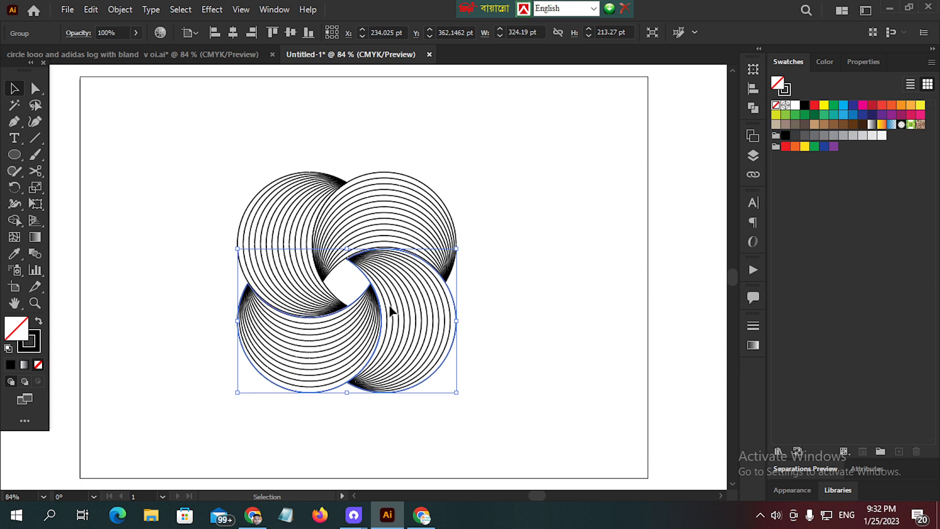
- Nudge the lower crescent pair 1 pt to the right and deselect it
key("Right")
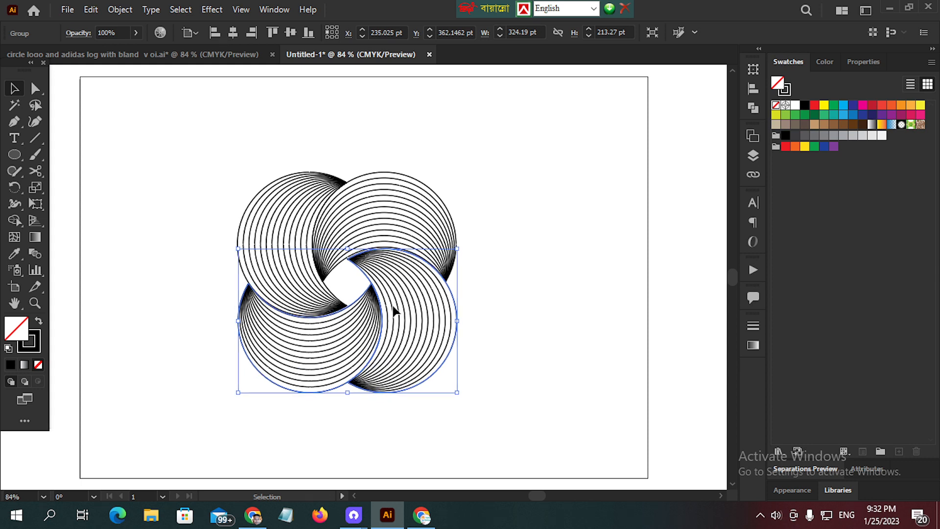
left_click(544, 254)
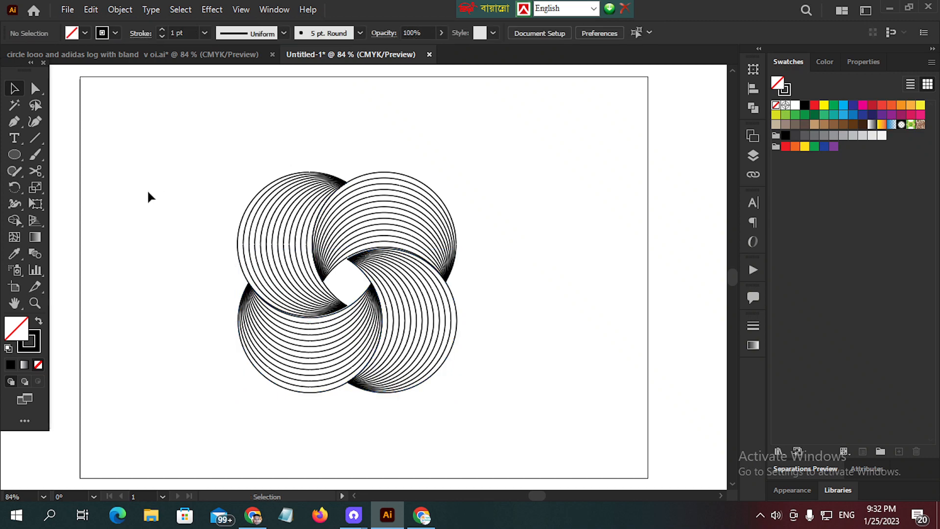
- In the circle logo reference document, rotate the loose crescent blend clockwise to open downward and place it in the logo's upper gap
left_click(168, 56)
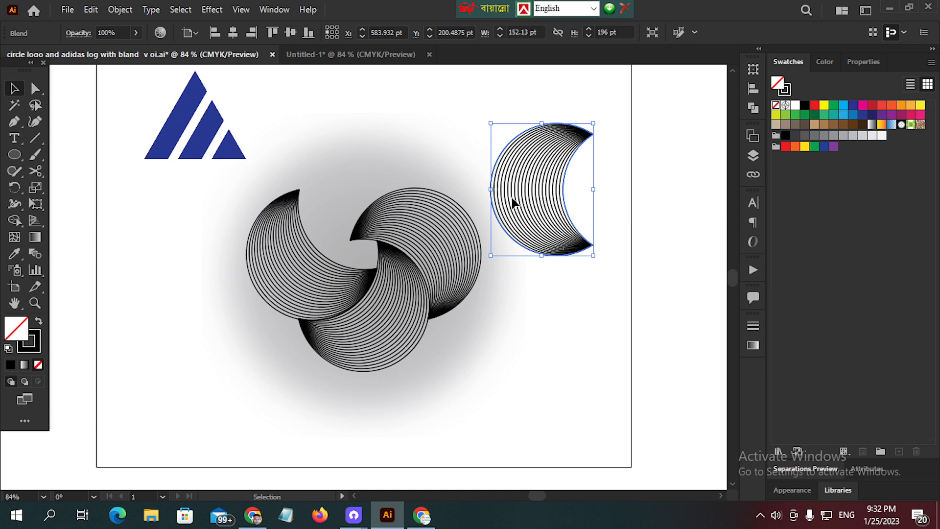
left_click_drag(504, 201, 357, 126)
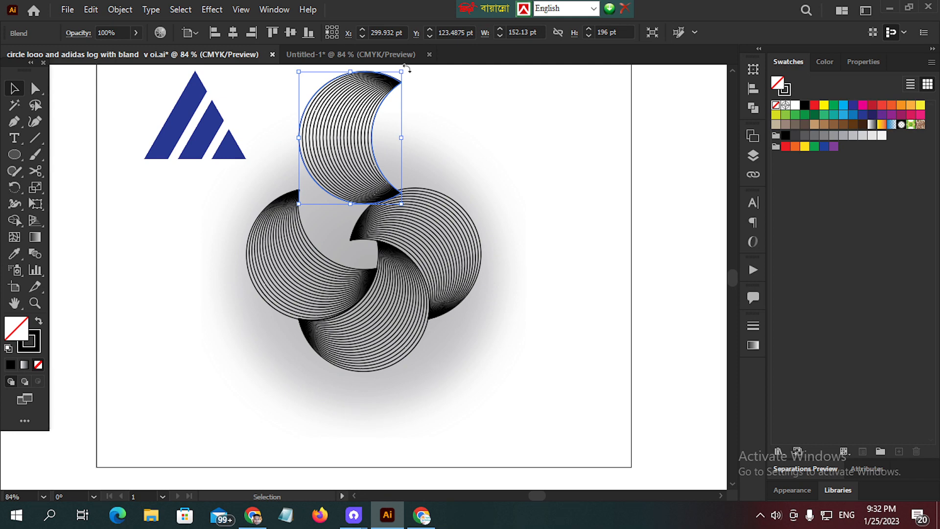
left_click_drag(406, 69, 447, 173)
left_click_drag(343, 122, 347, 157)
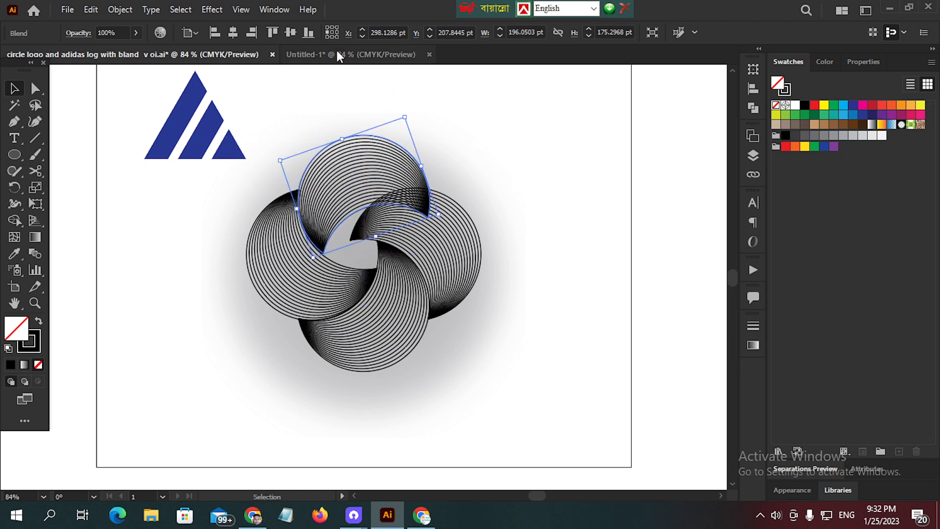
- Compare the new logo with the reference logo and examine the fill of the gradient circle behind the reference
left_click(336, 52)
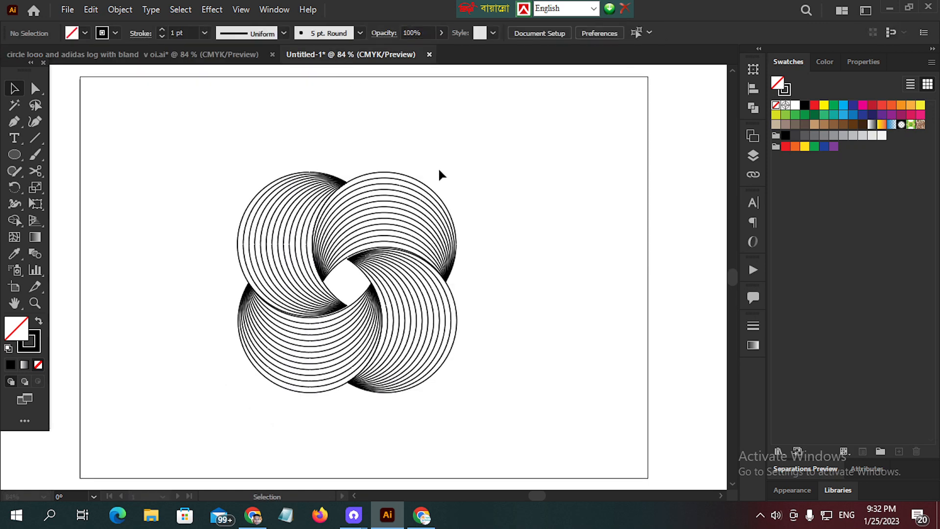
left_click(216, 51)
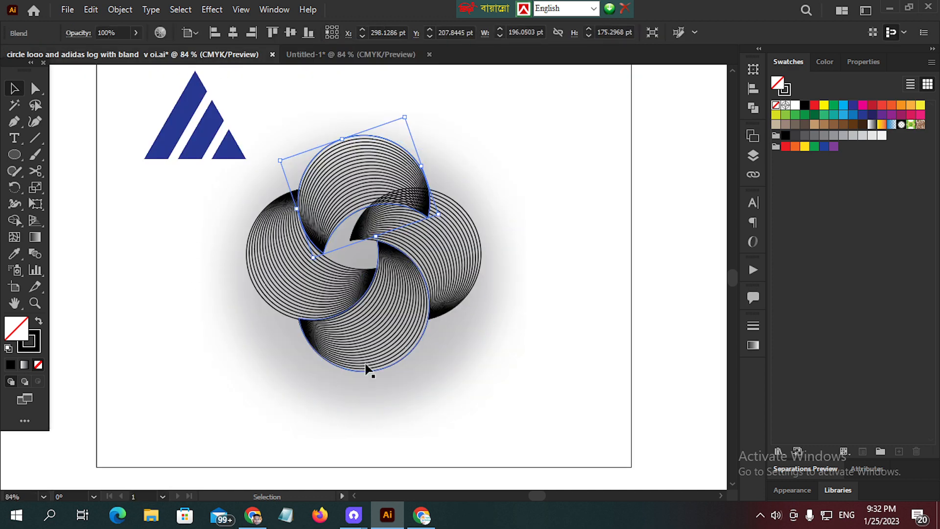
left_click(435, 366)
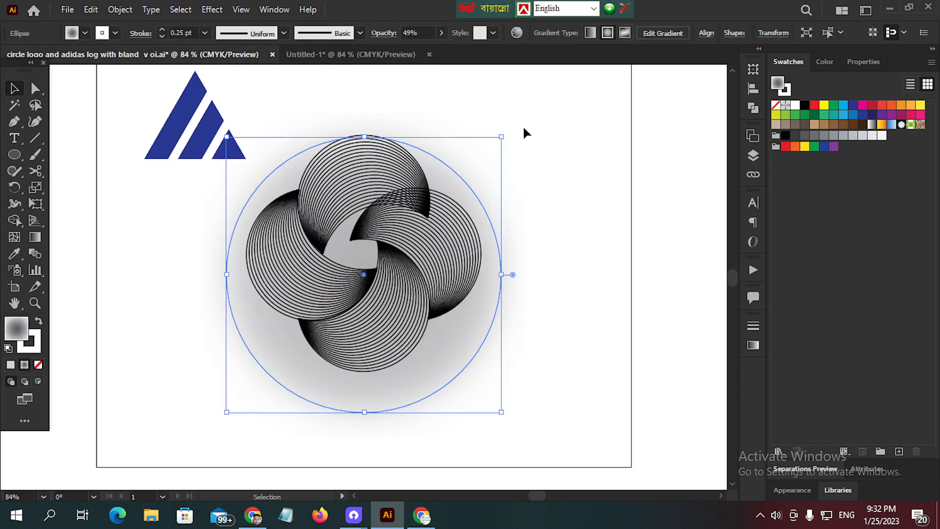
left_click(381, 54)
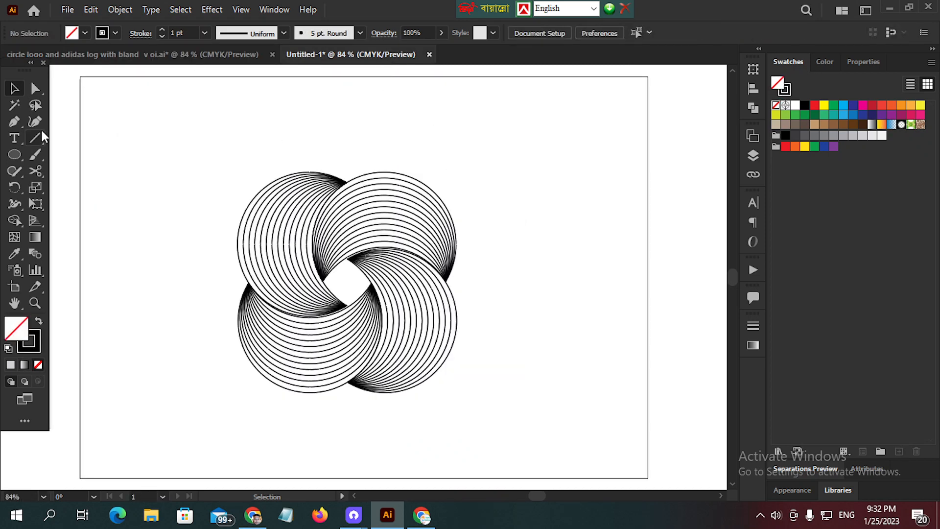
- In the untitled document, draw an ellipse about 508 × 395 pt around the whole logo and fill it with the white-to-black linear gradient
left_click(16, 152)
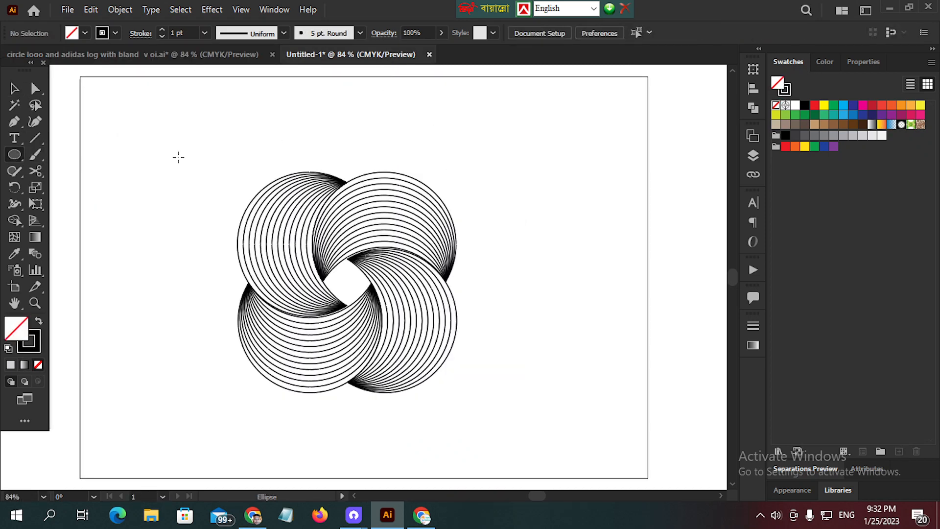
left_click_drag(179, 157, 520, 424)
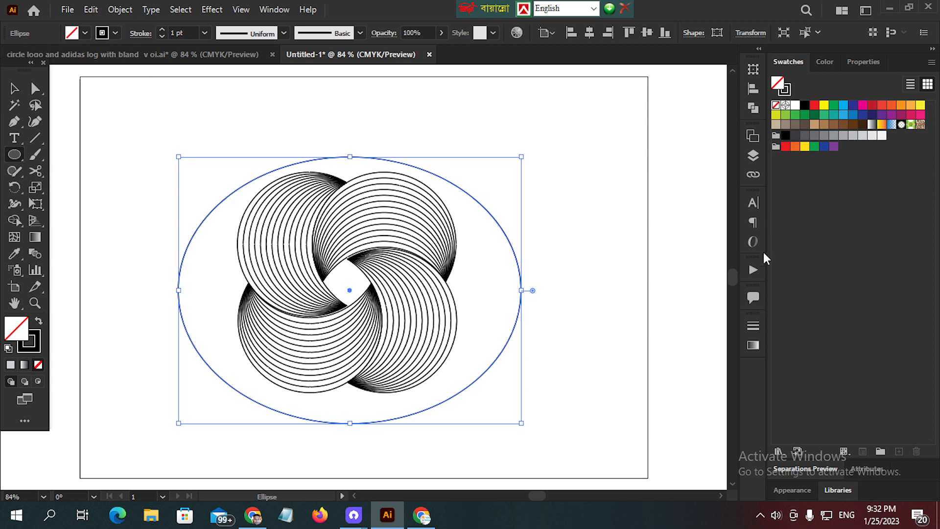
left_click(752, 345)
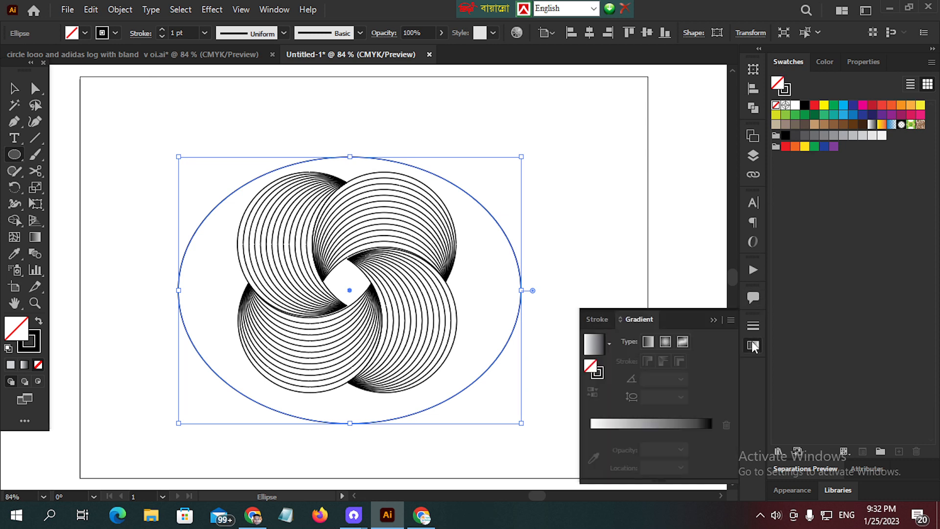
left_click(596, 347)
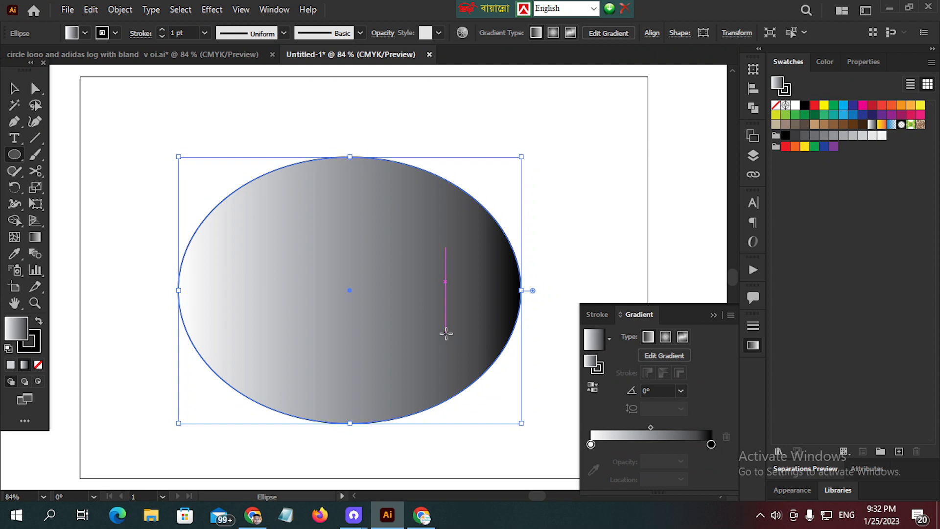
- Send the ellipse behind all four crescents and make its fill a reversed radial gradient, black in the centre and white outside
key("ctrl")
key("ctrl+shift+bracketleft")
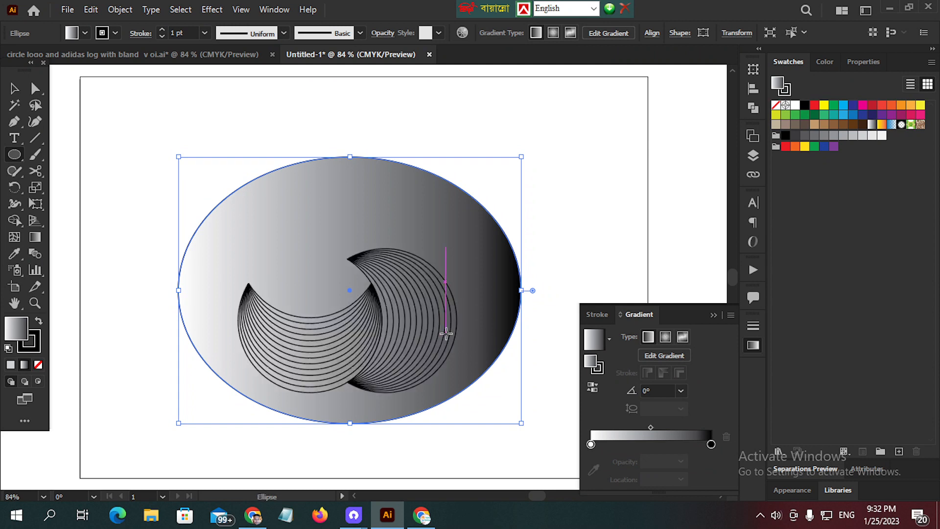
key("ctrl")
key("ctrl+bracketleft")
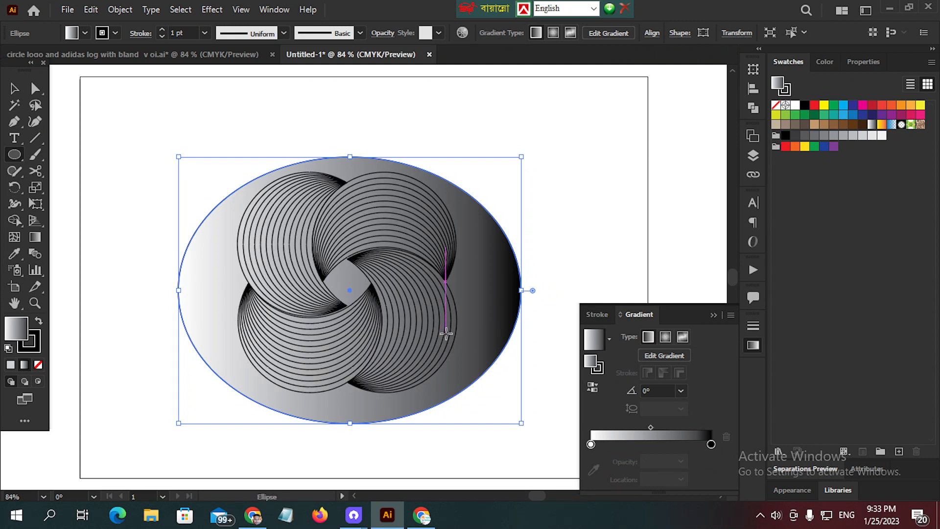
left_click(662, 338)
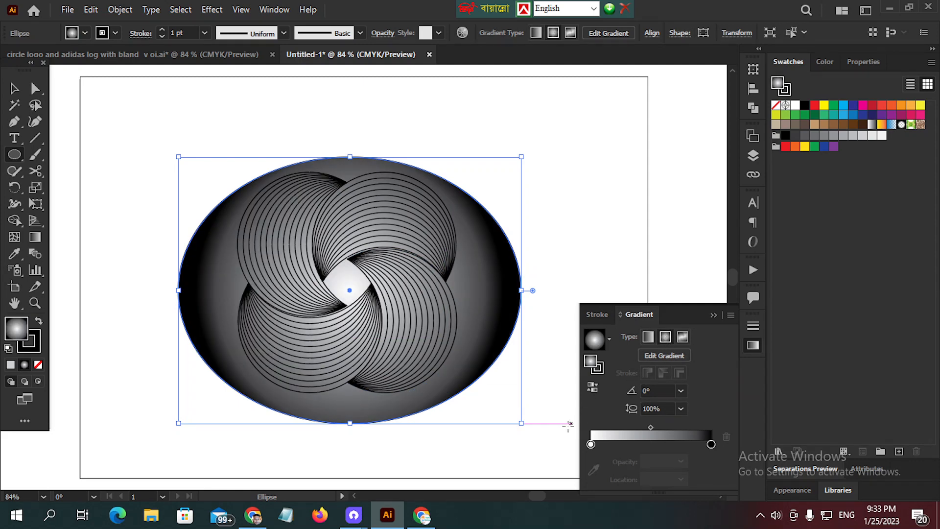
left_click(592, 388)
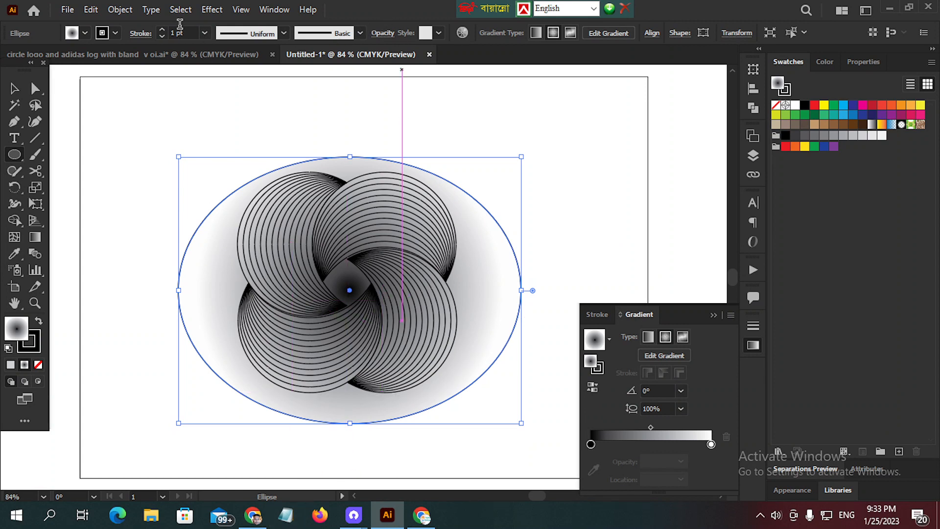
- Apply a Gaussian Blur with a radius of 60.7447 pixels to the gradient ellipse
left_click(212, 9)
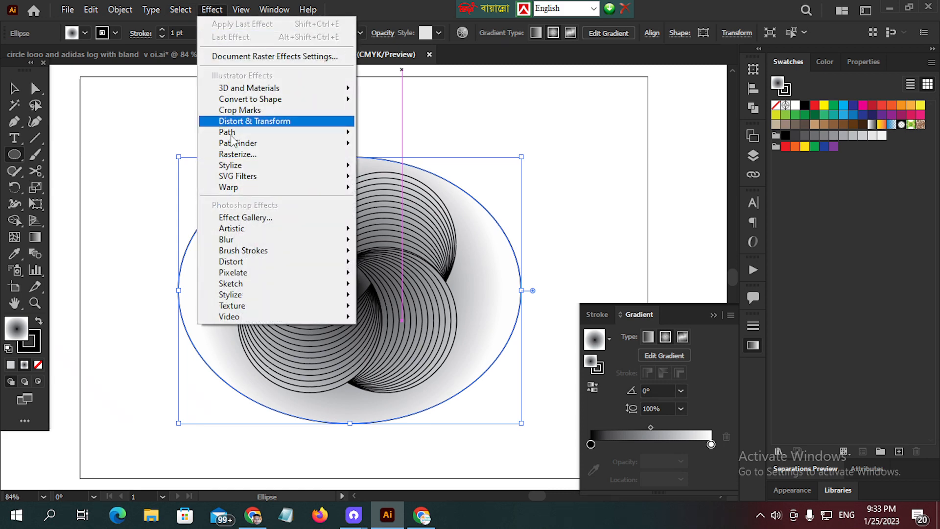
mouse_move(241, 240)
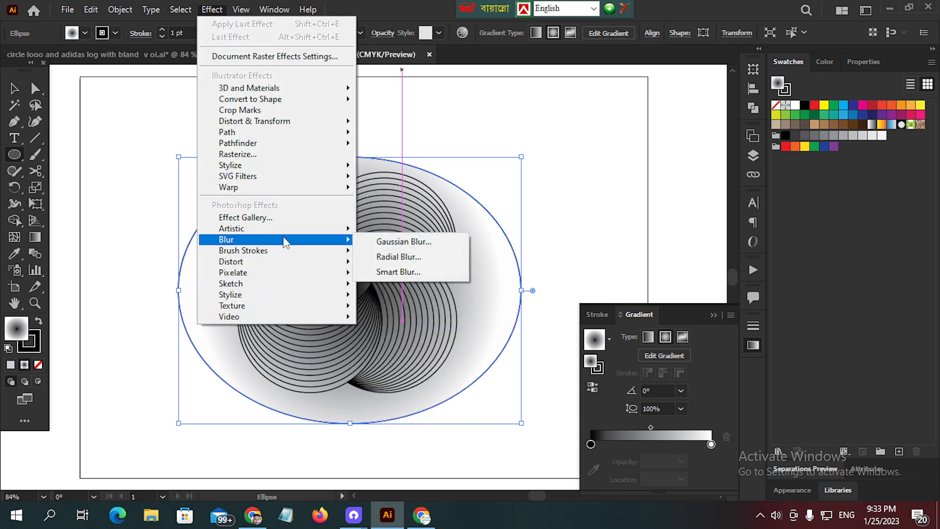
left_click(401, 237)
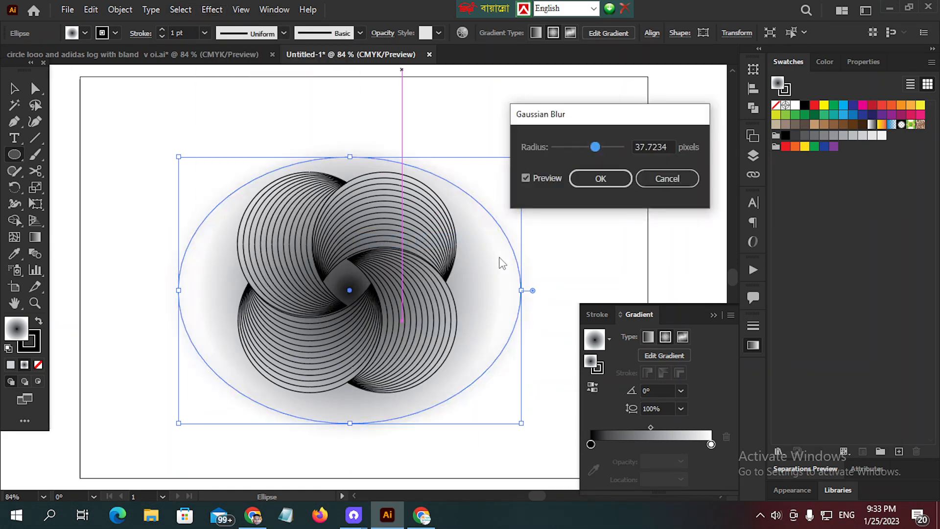
left_click_drag(634, 119, 667, 108)
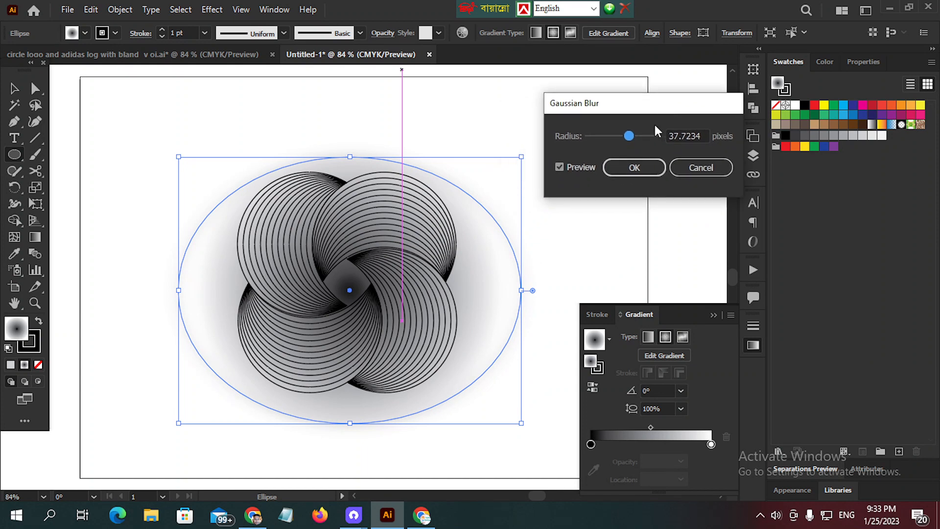
mouse_move(624, 141)
left_mouse_down()
mouse_move(615, 142)
mouse_move(641, 136)
left_mouse_up()
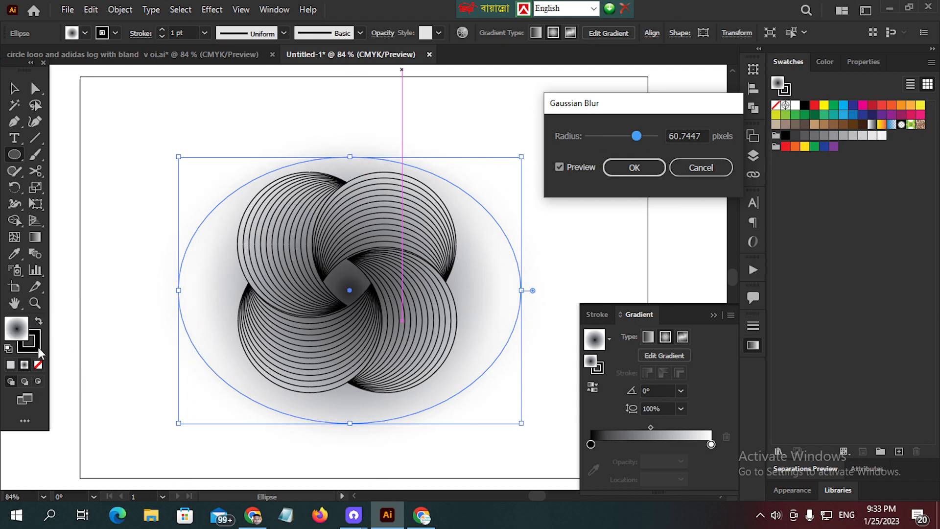
left_click(632, 168)
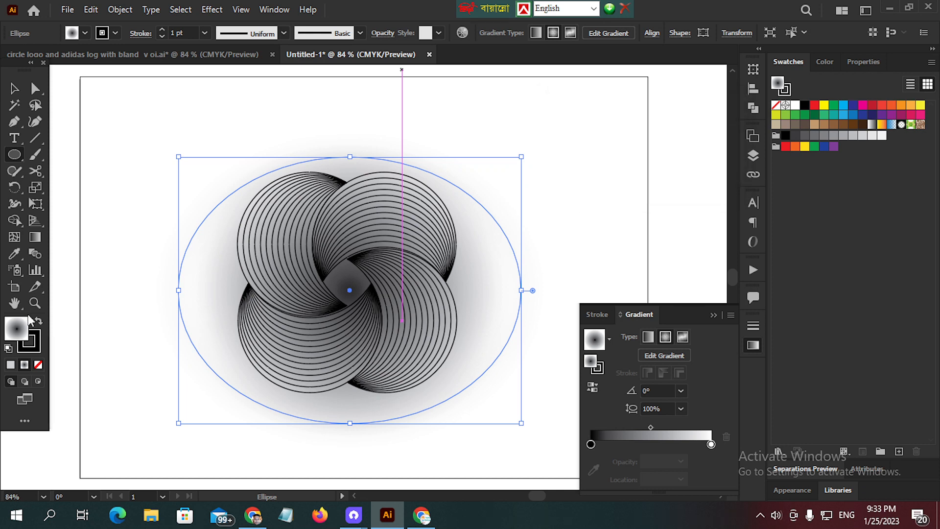
- Remove the blurred ellipse's stroke and deselect it
left_click(38, 346)
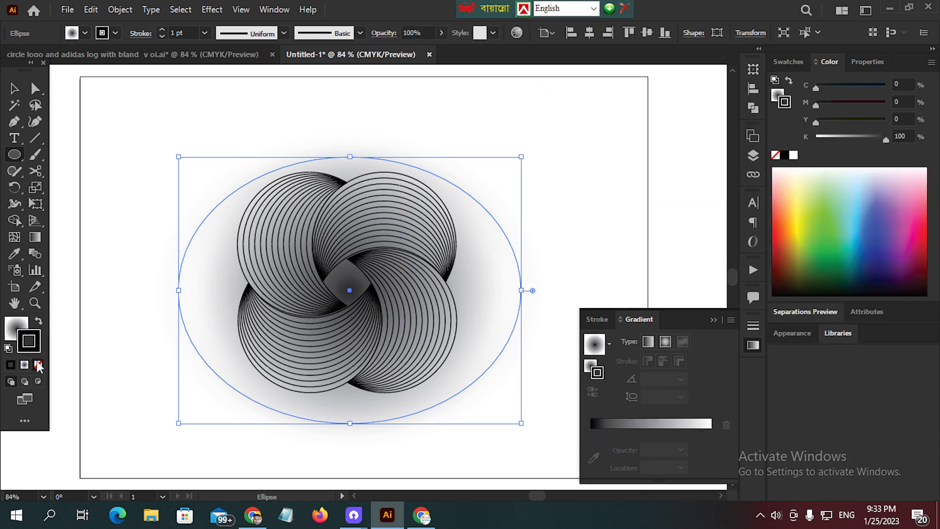
left_click(38, 365)
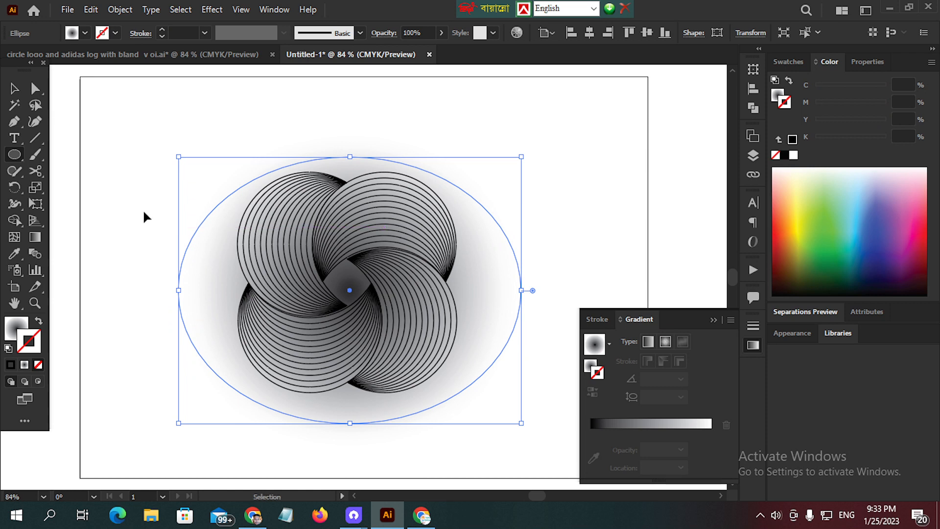
key("ctrl+shift+a")
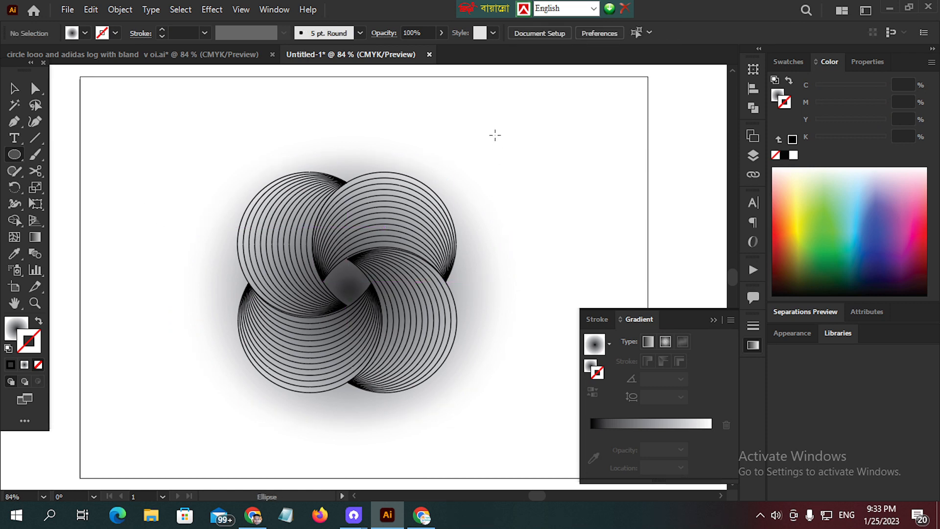
left_click(714, 319)
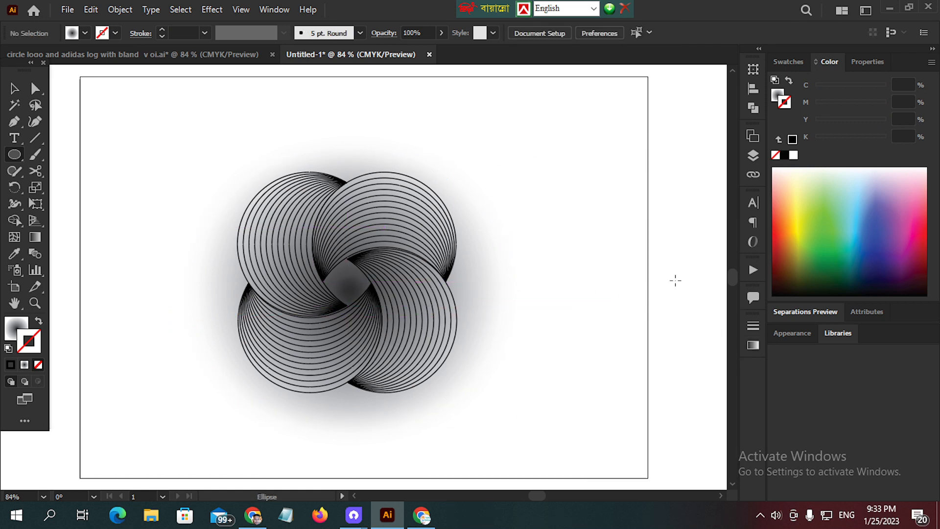
key("super")
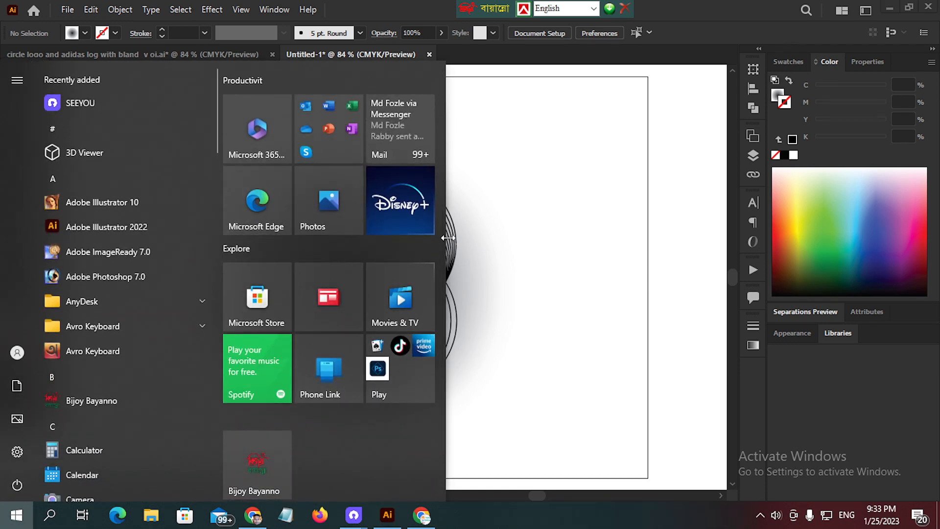
key("super")
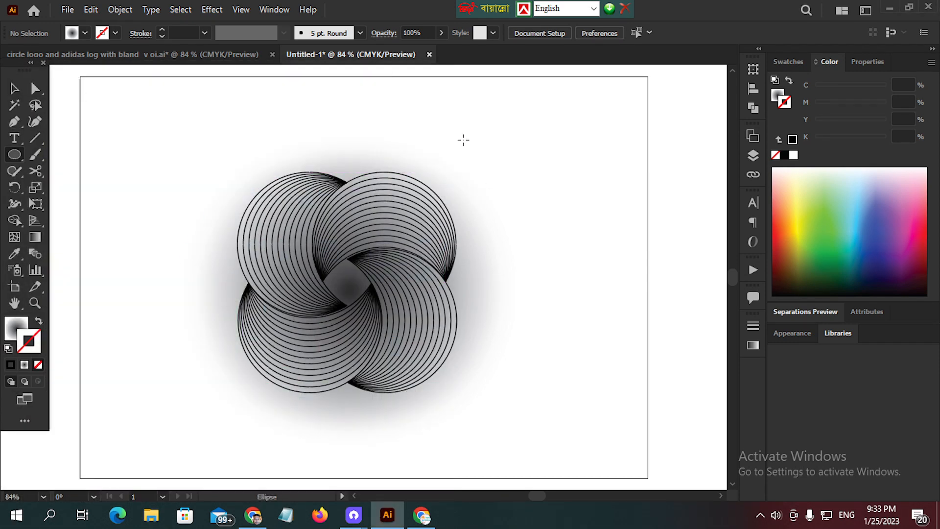
- Select the logo with its background ellipse and save the document in the Adobe folder as clslkasdfjikjhlk.ai in Illustrator 2020 format
left_click_drag(179, 127, 488, 368)
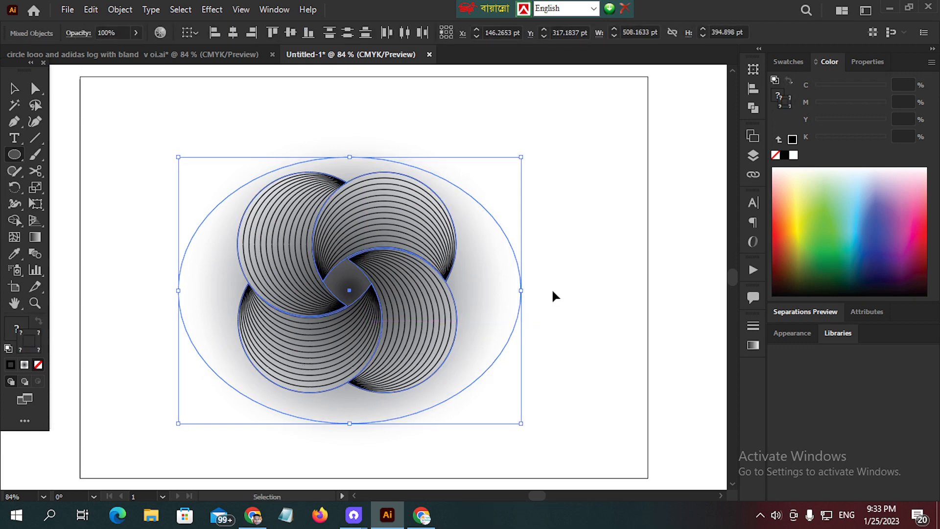
key("ctrl+s")
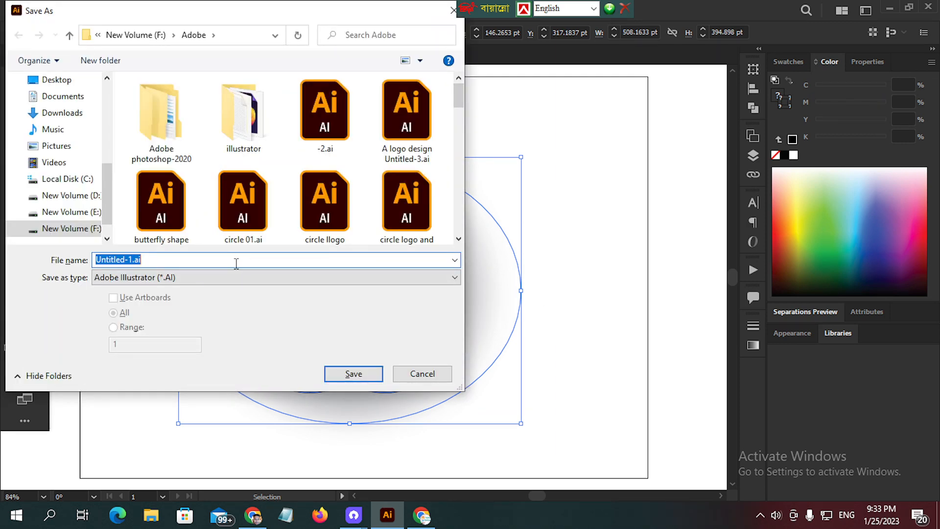
key("BackSpace")
type("clslk")
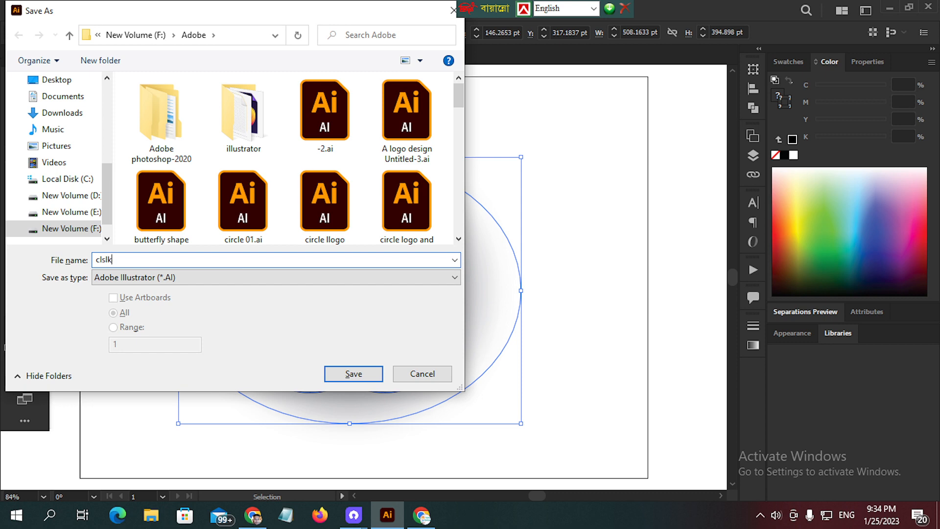
type("asdfjikjhlk")
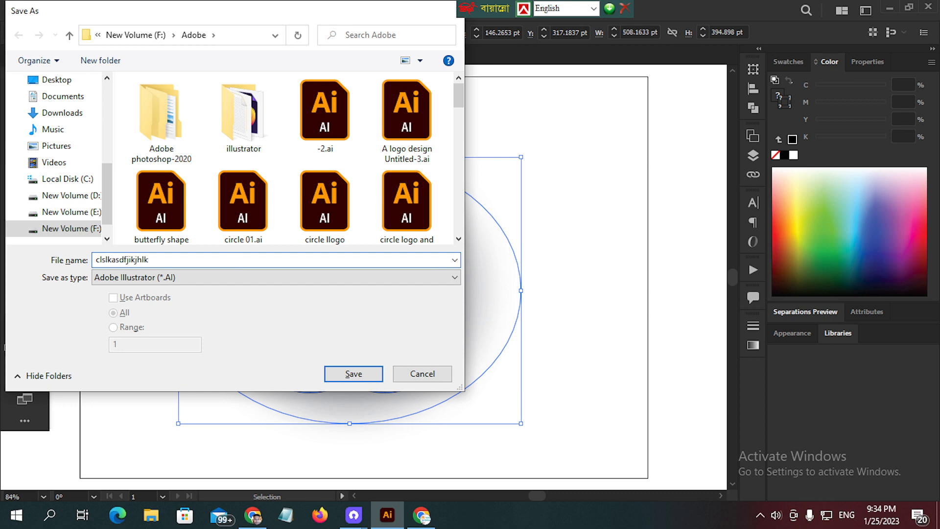
key("Return")
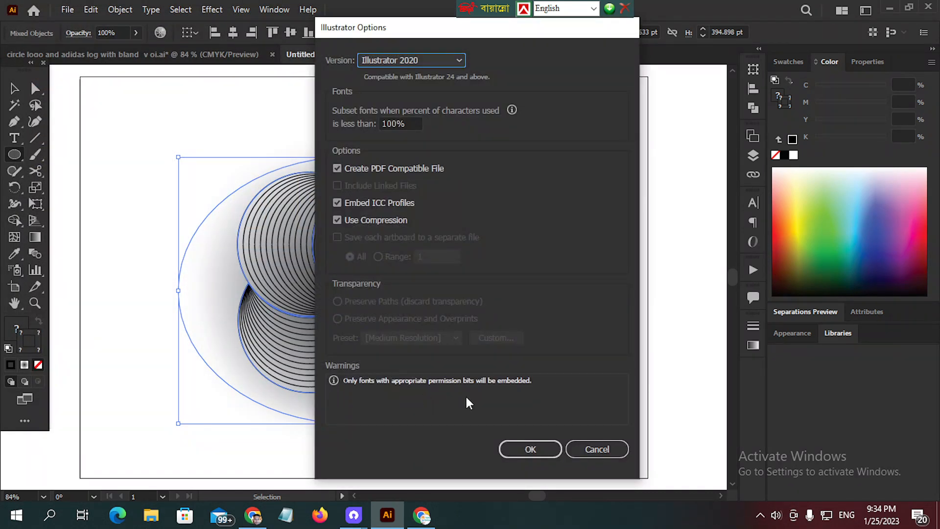
left_click(545, 449)
mouse_move(358, 519)
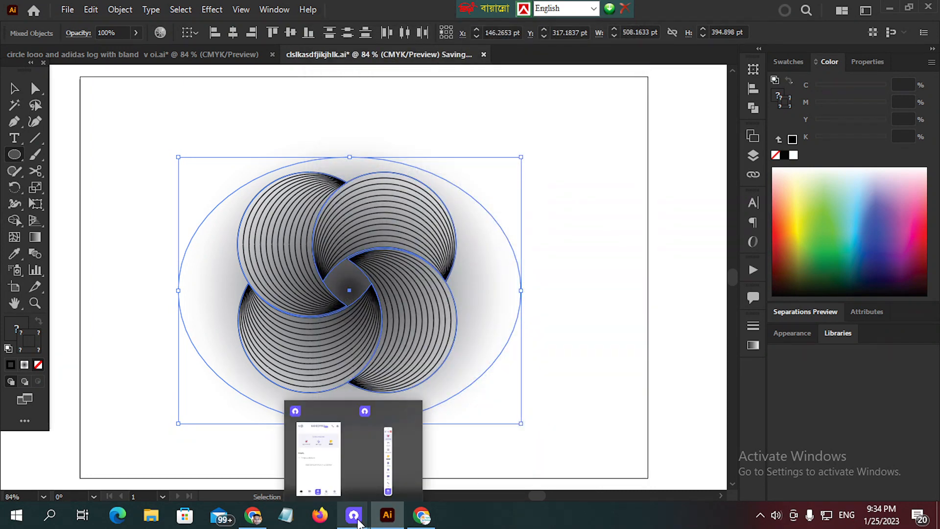
left_click(368, 471)
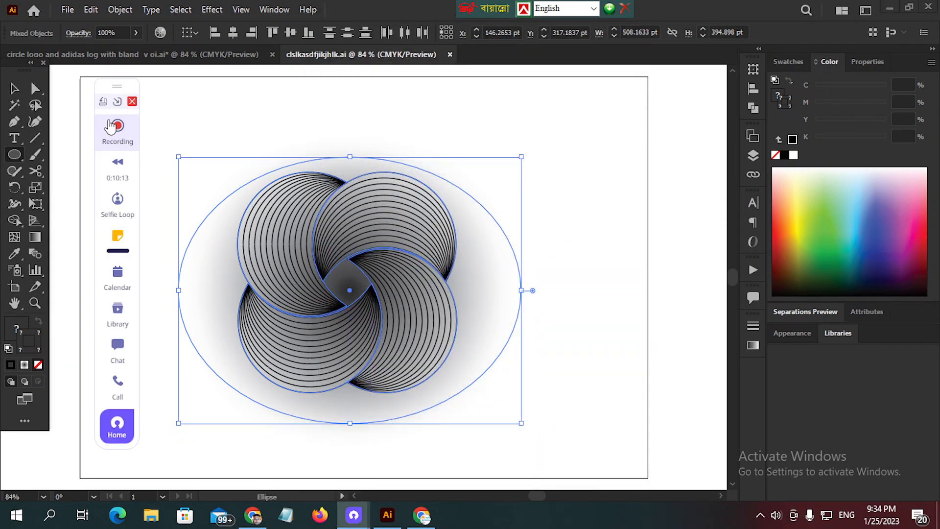
left_click(119, 140)
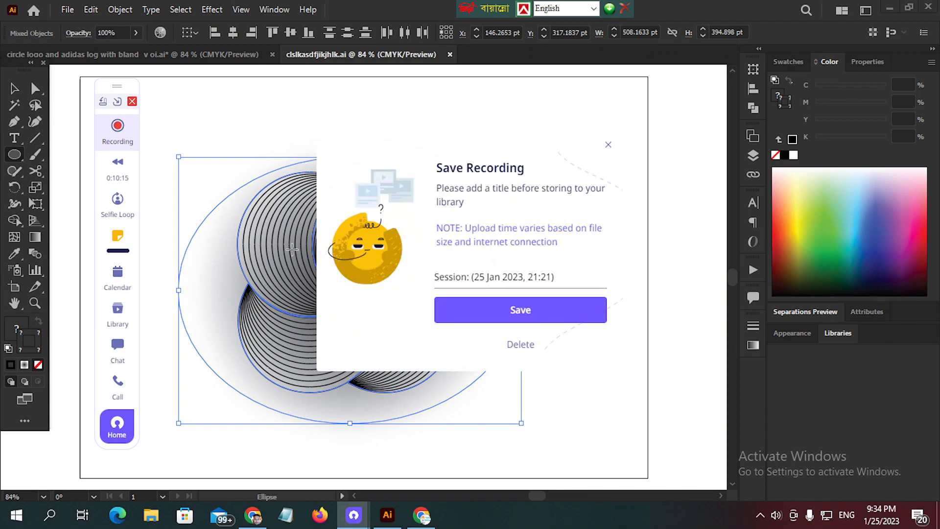